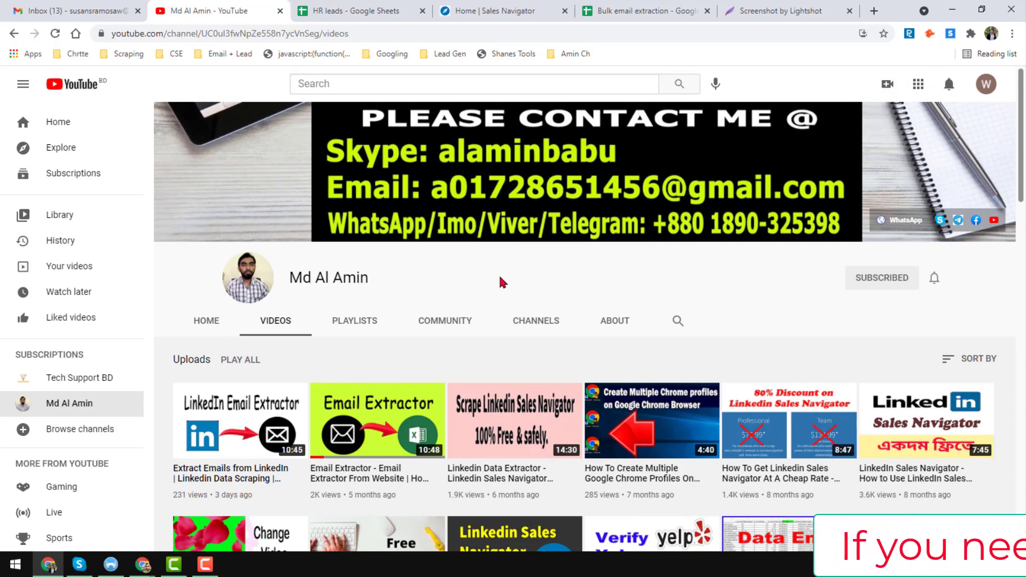
Step: Switch to the HR leads spreadsheet and review the employee size requirement and the approved human resources titles in column C
click(402, 12)
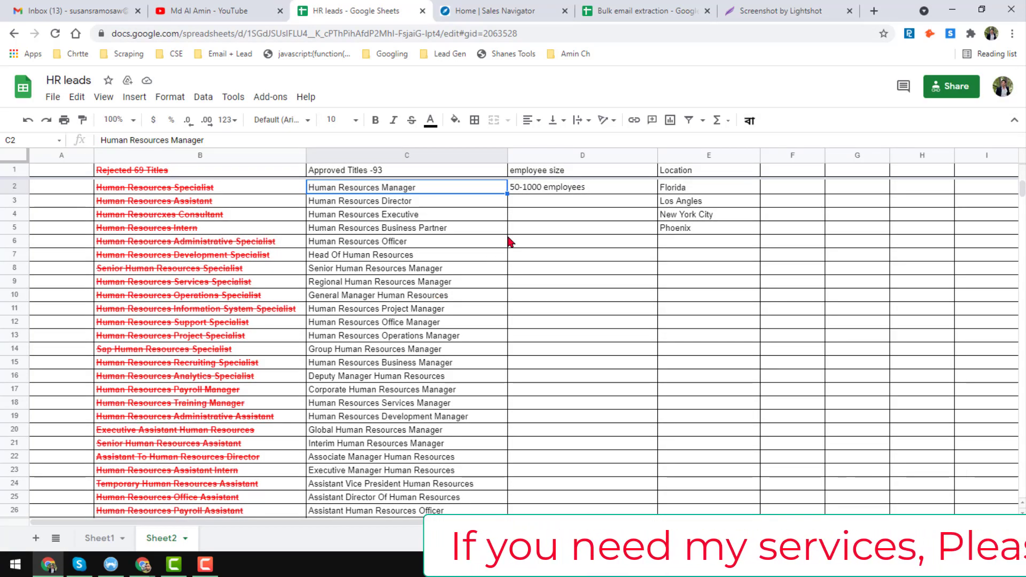
click(567, 190)
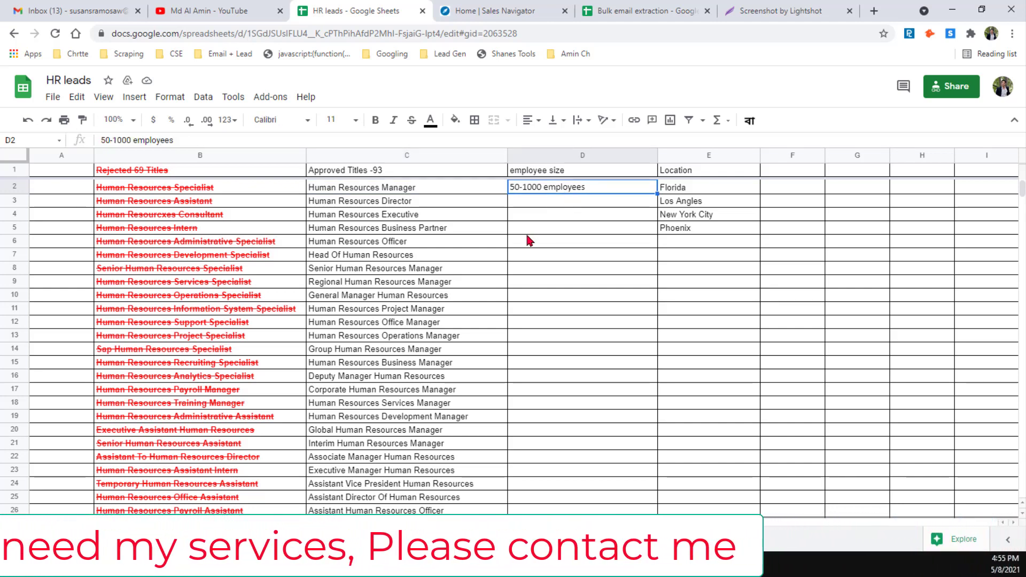
click(405, 192)
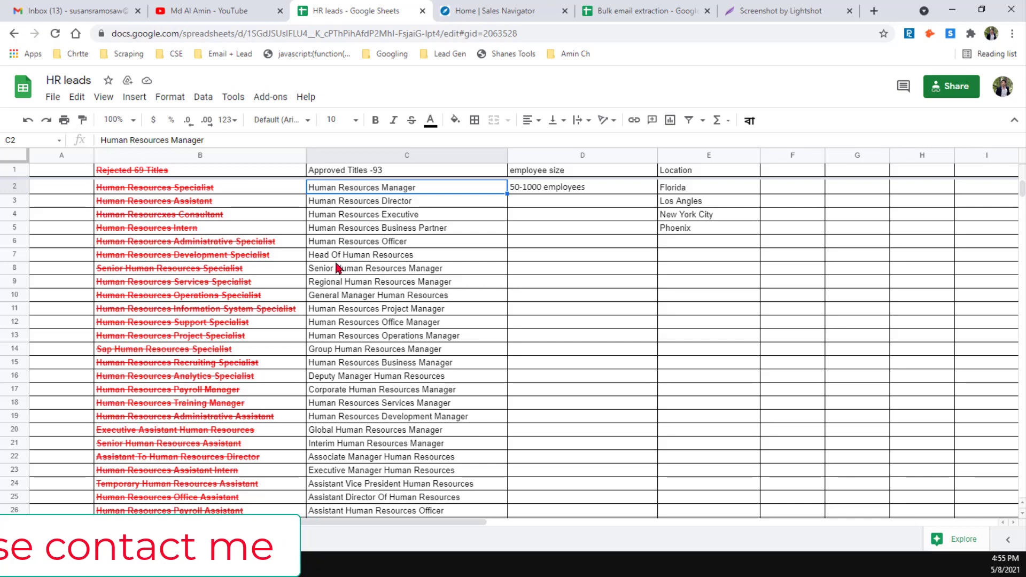
scroll(446, 195, down, 10)
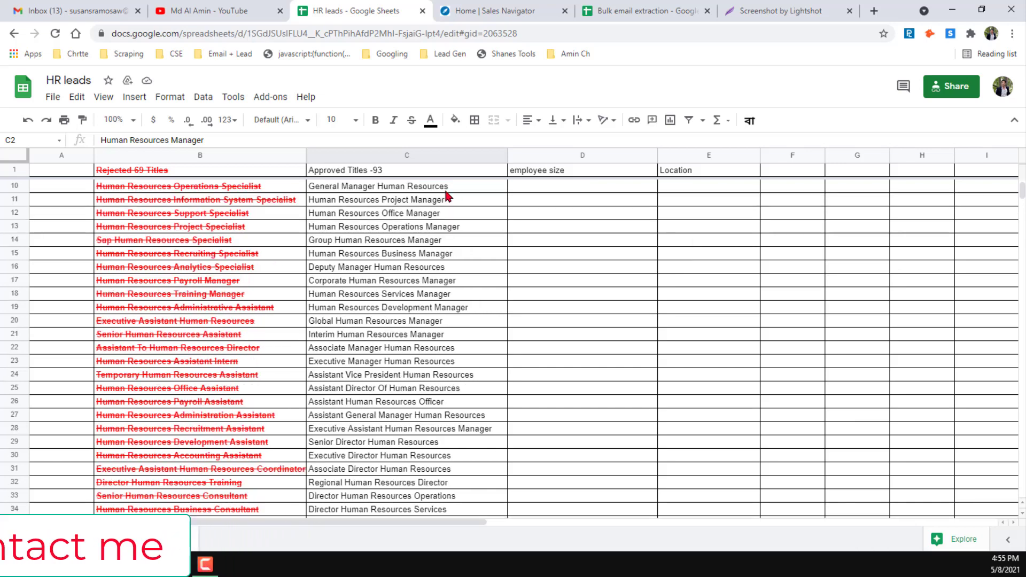
scroll(436, 216, up, 3)
scroll(435, 214, up, 7)
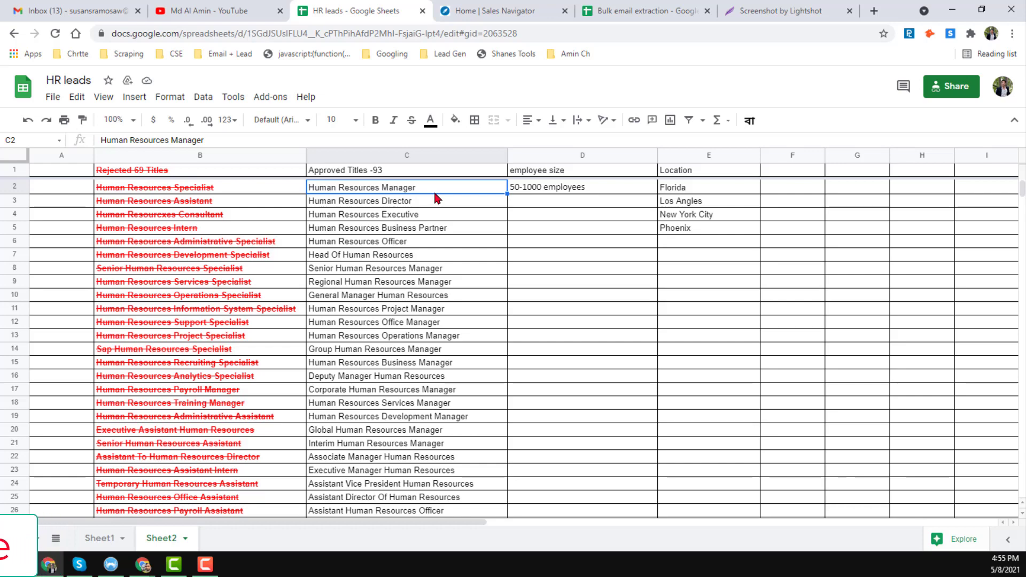
scroll(435, 283, down, 4)
scroll(435, 283, down, 3)
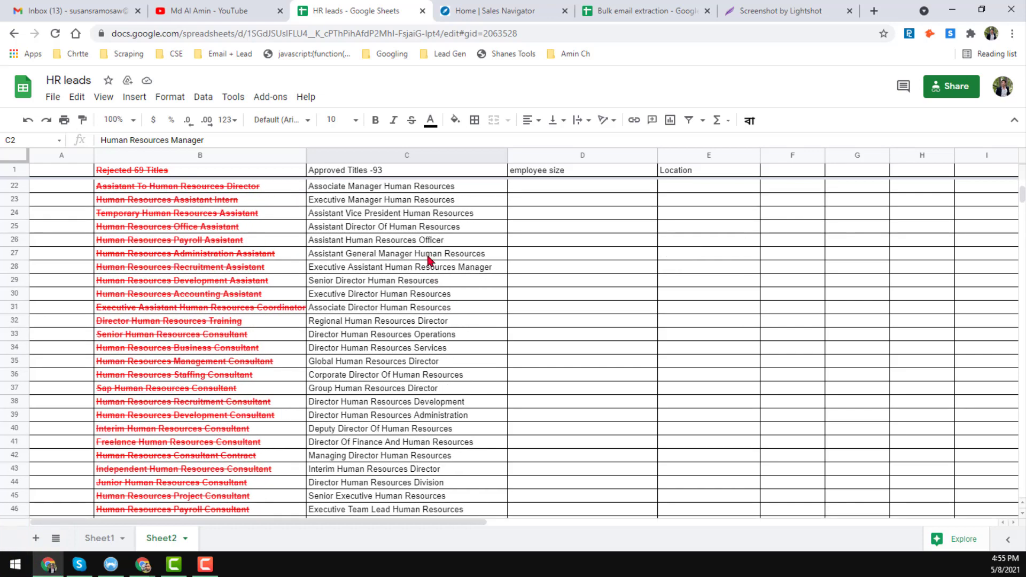
scroll(448, 289, down, 10)
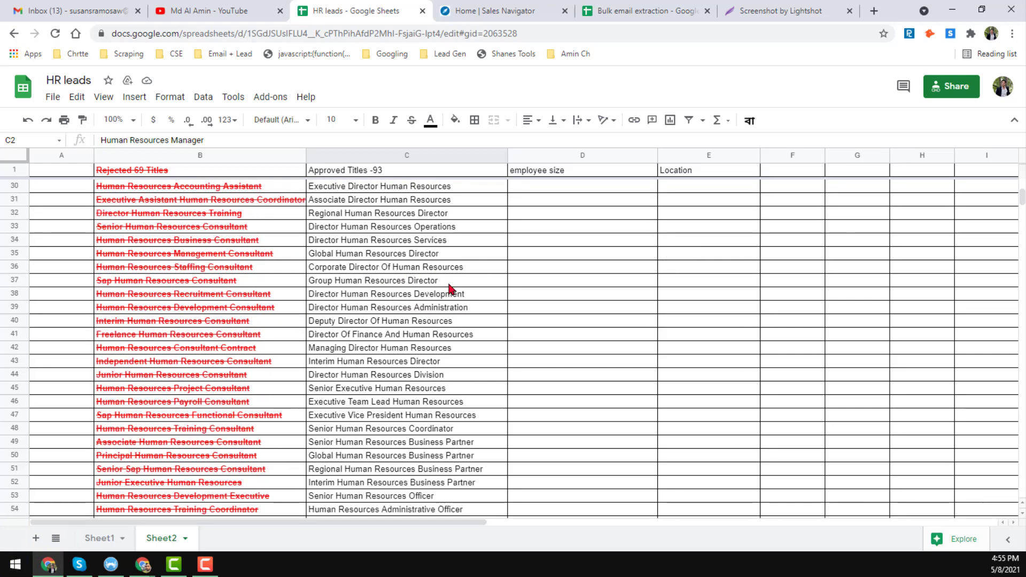
scroll(429, 266, down, 4)
scroll(429, 265, up, 16)
scroll(429, 266, up, 4)
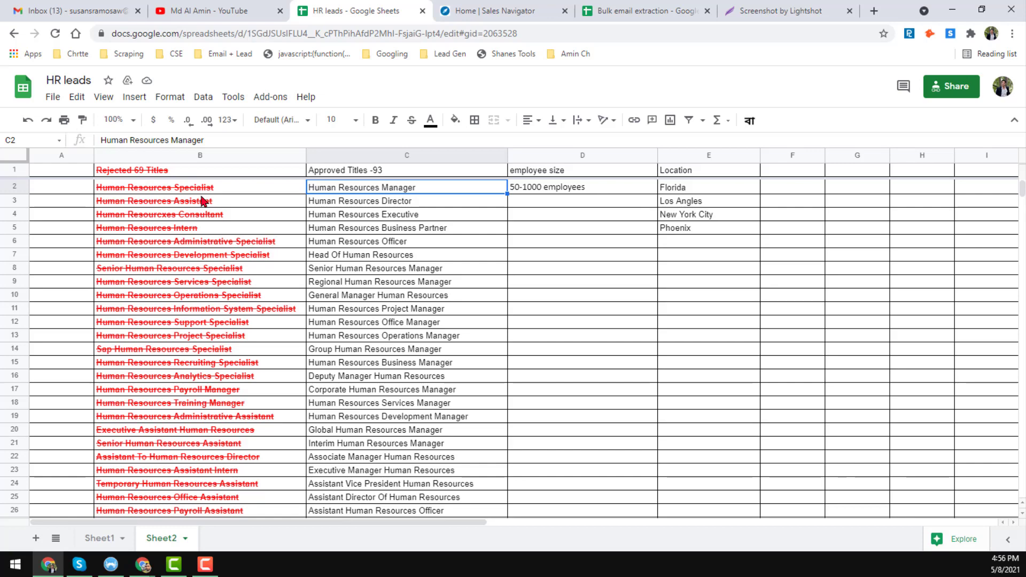
Step: Examine the rejected titles in column B, and read the approved titles in column C through to the end of the list
key(Left)
scroll(186, 253, down, 12)
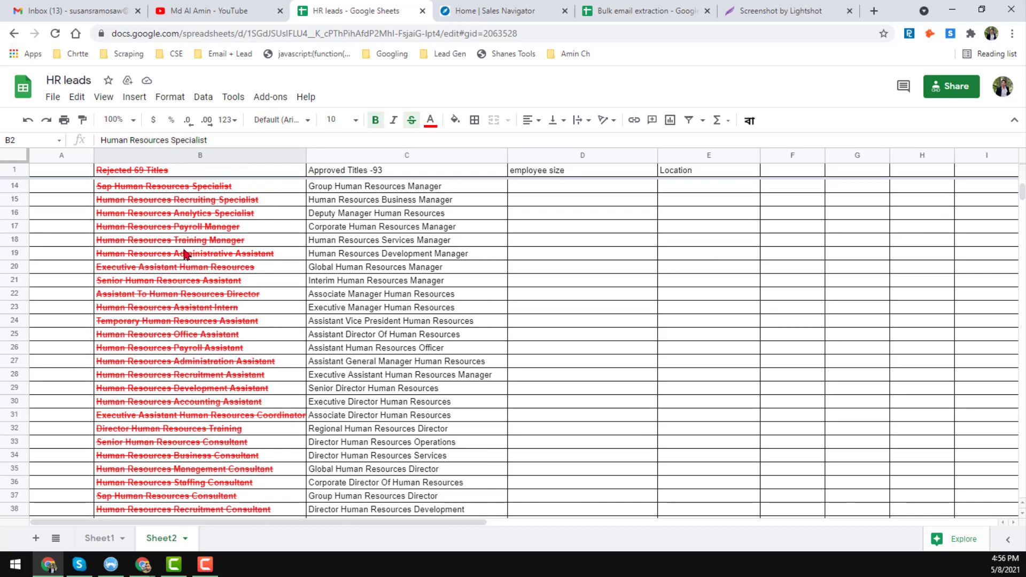
scroll(187, 252, down, 4)
scroll(427, 277, up, 16)
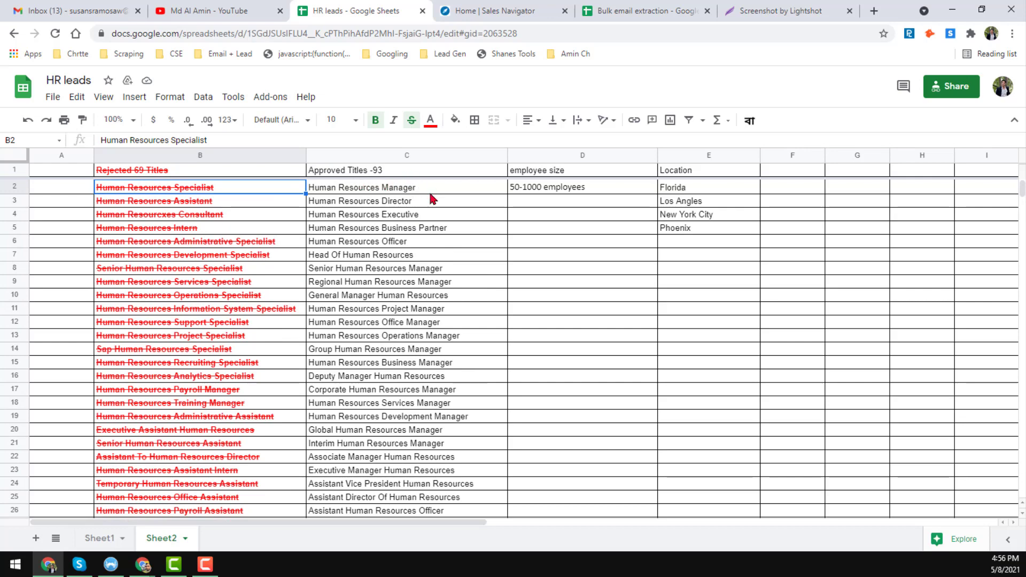
scroll(412, 241, down, 8)
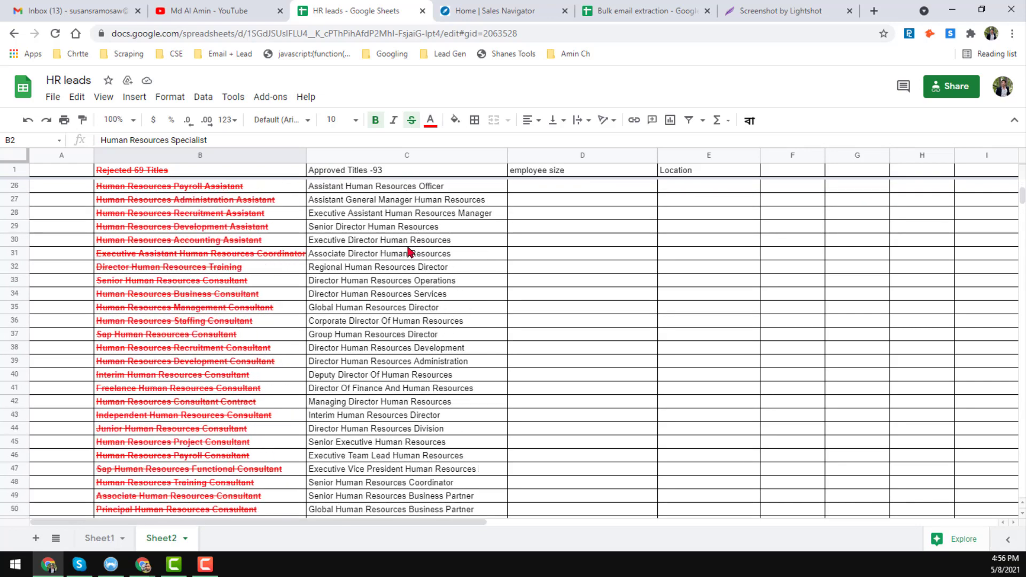
click(405, 281)
scroll(408, 283, down, 3)
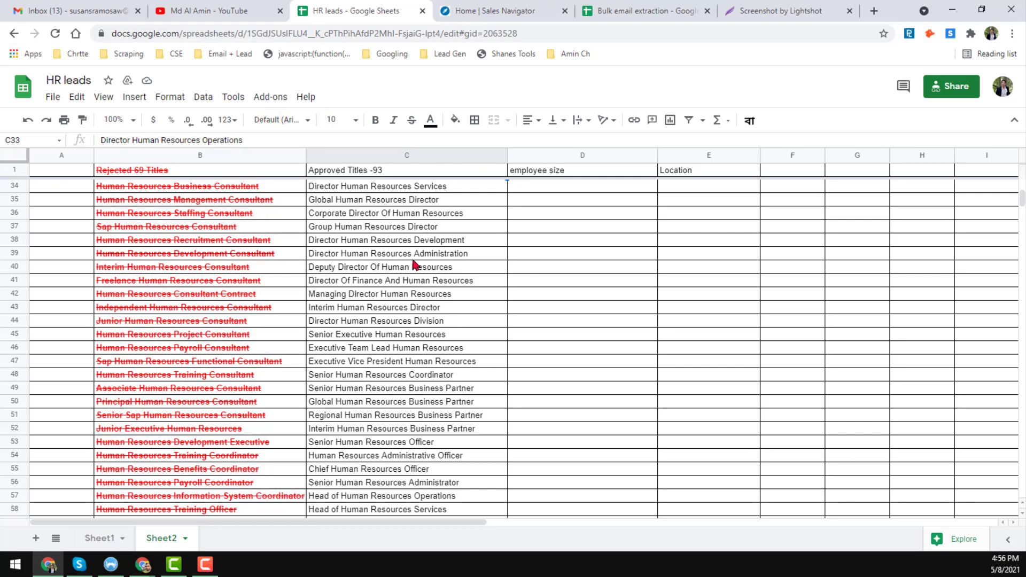
scroll(414, 270, down, 4)
scroll(414, 267, down, 8)
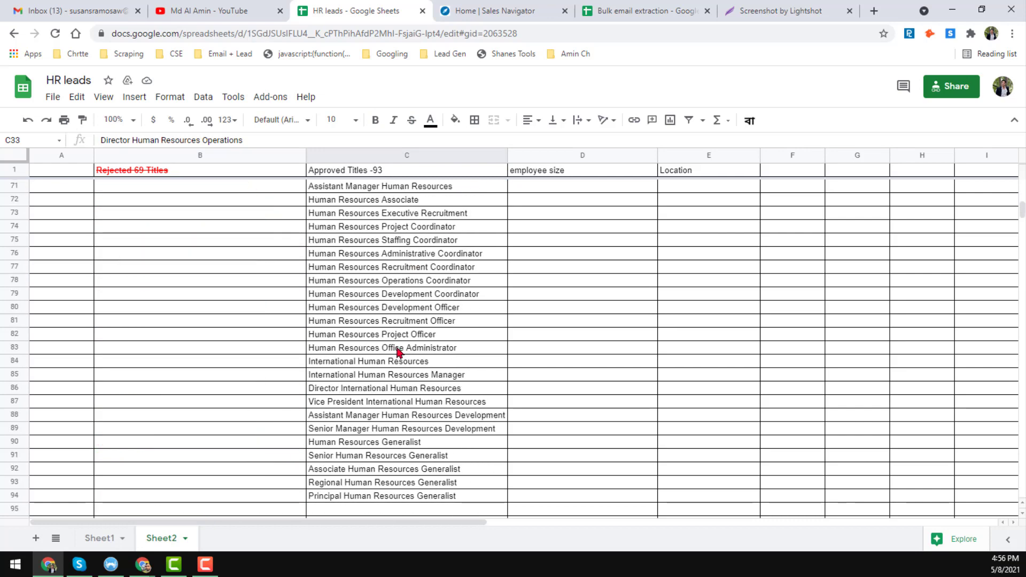
scroll(397, 348, up, 20)
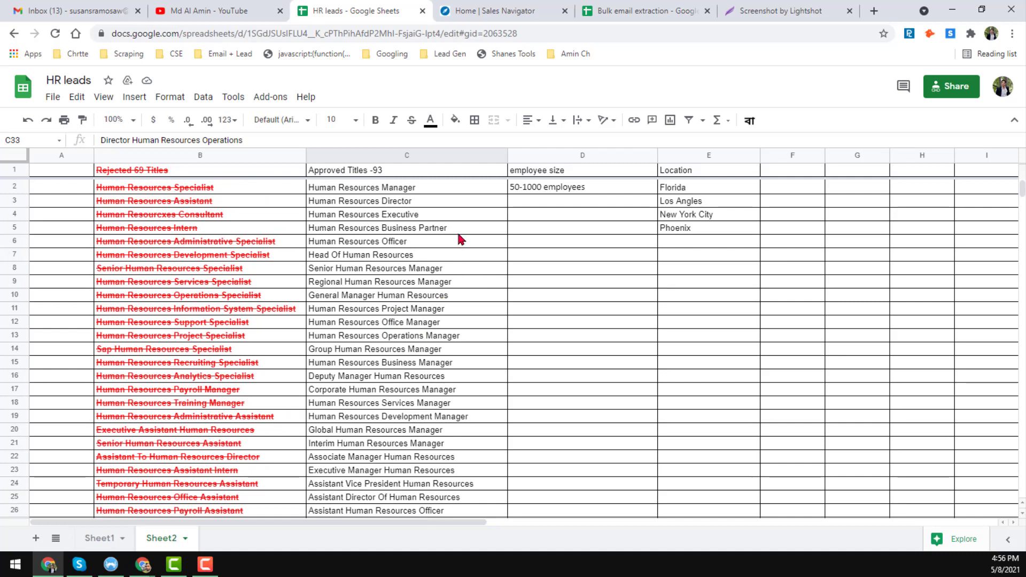
Step: Review the first approved title alongside the employee size and location requirements in row 2 of the HR leads sheet
click(474, 192)
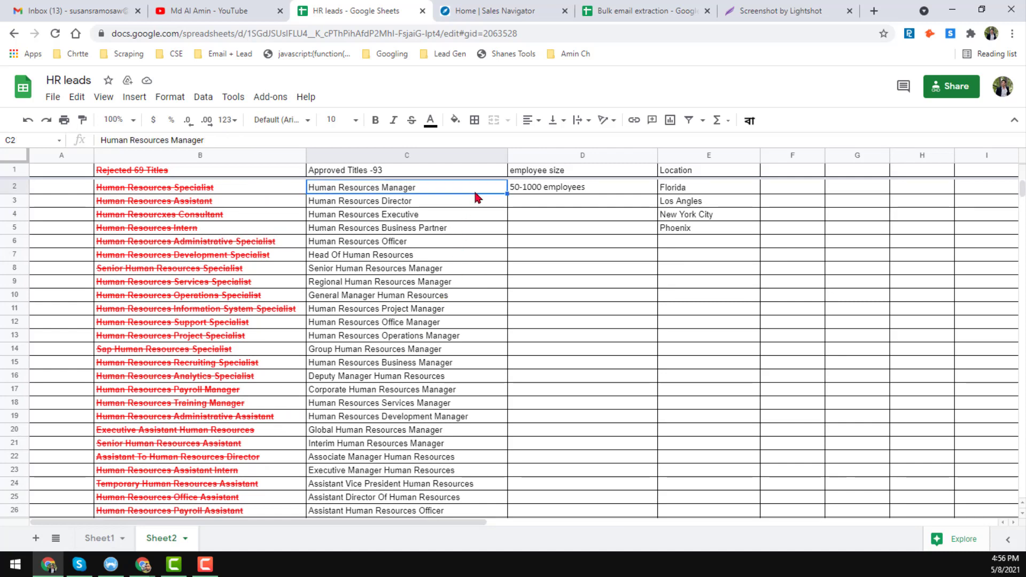
click(560, 193)
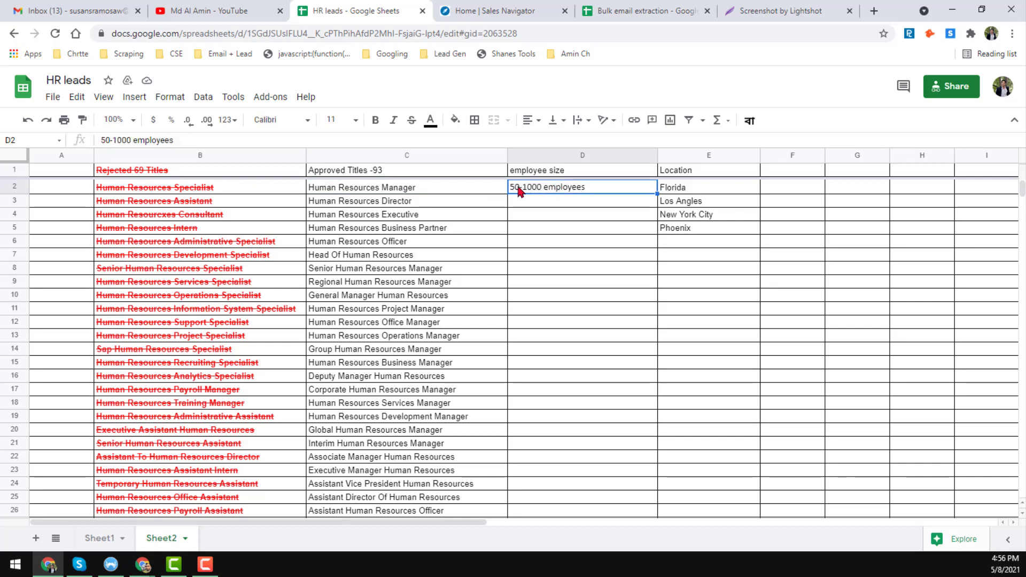
click(688, 192)
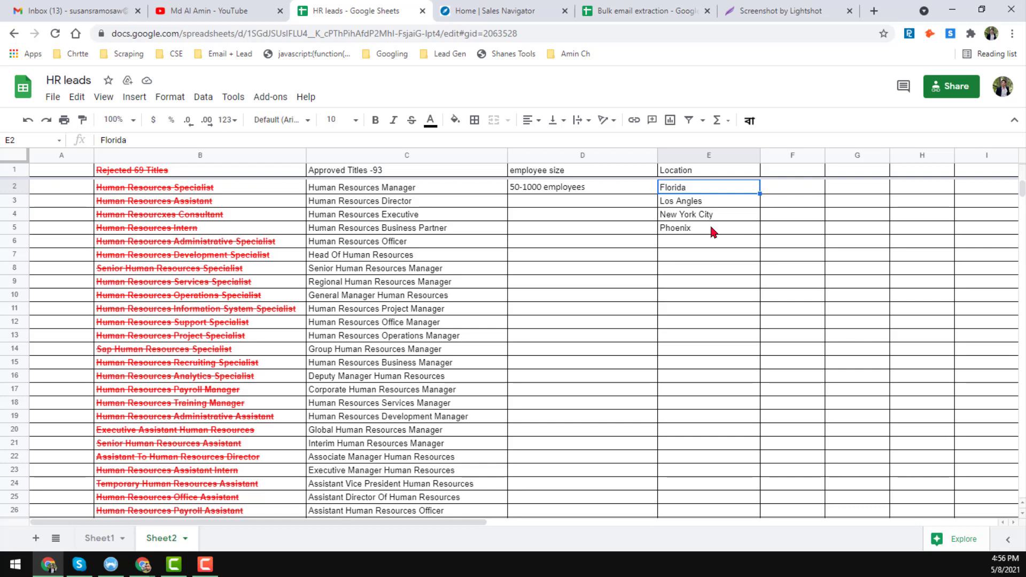
click(440, 188)
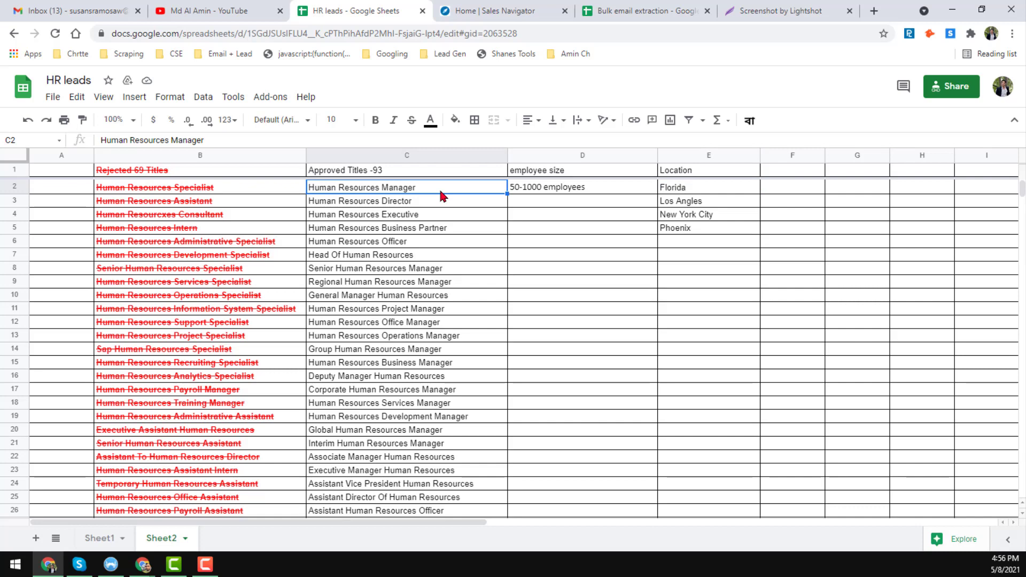
Step: Compare the Lightshot screenshot of delivered lead files with the Bulk email extraction and HR leads spreadsheets
click(776, 11)
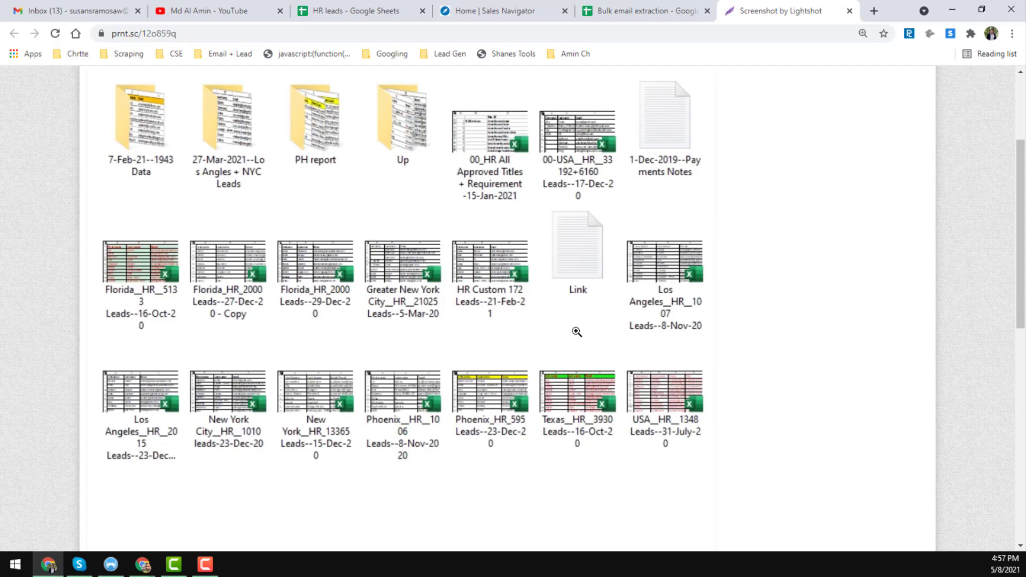
click(659, 17)
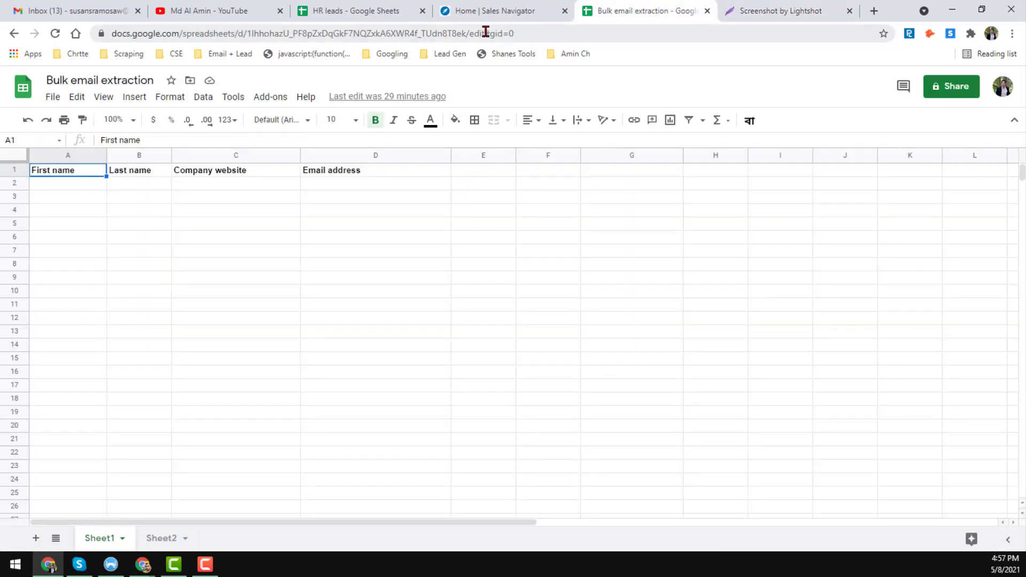
click(368, 7)
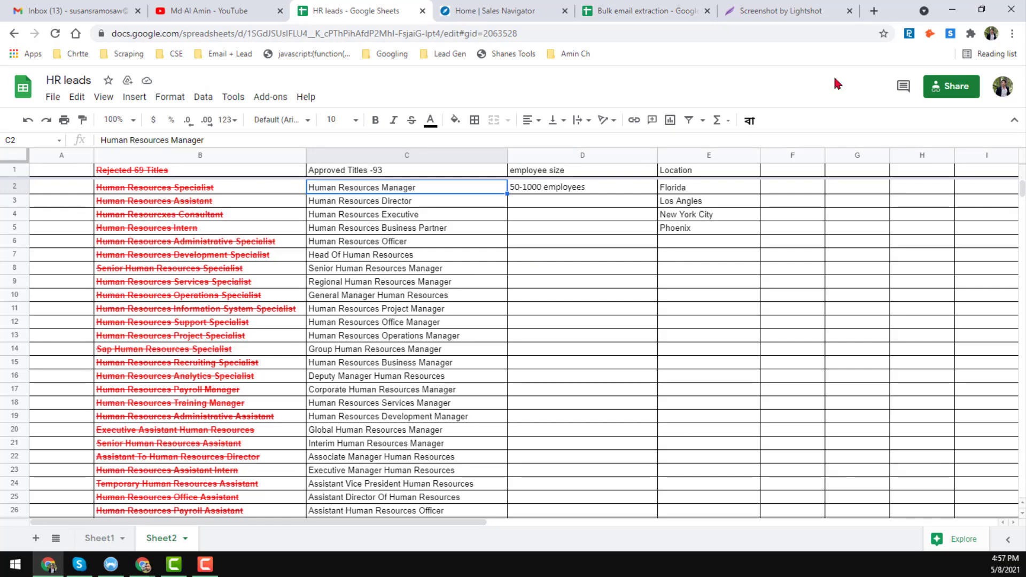
click(780, 11)
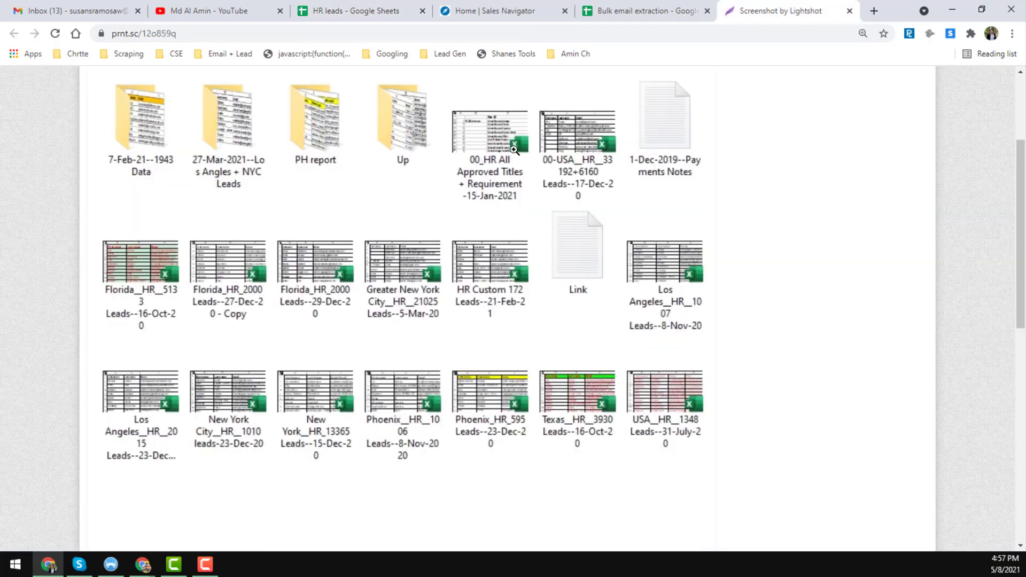
Step: Switch to LinkedIn Sales Navigator and look over the alerts on its home page
click(492, 11)
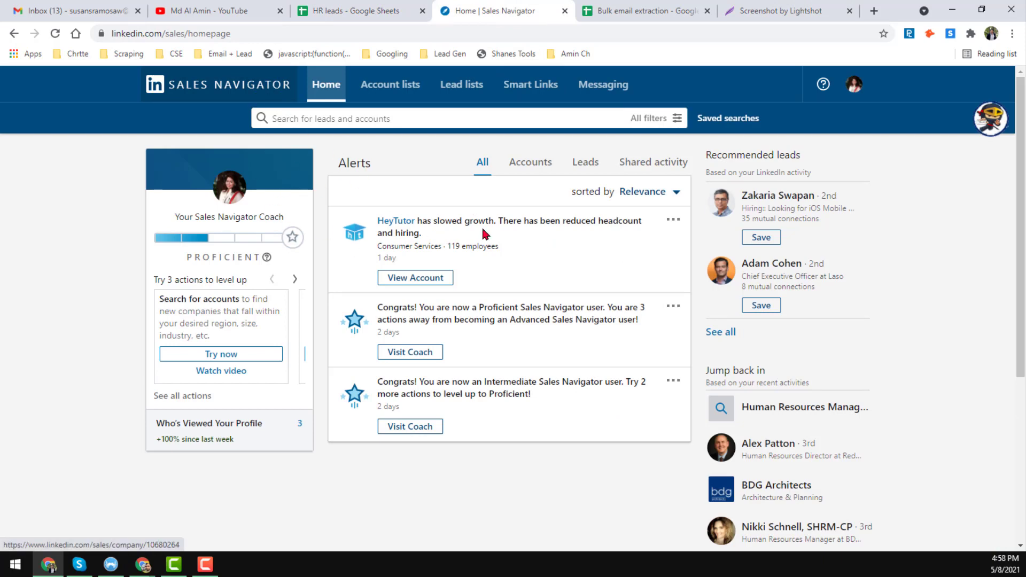
scroll(389, 268, down, 2)
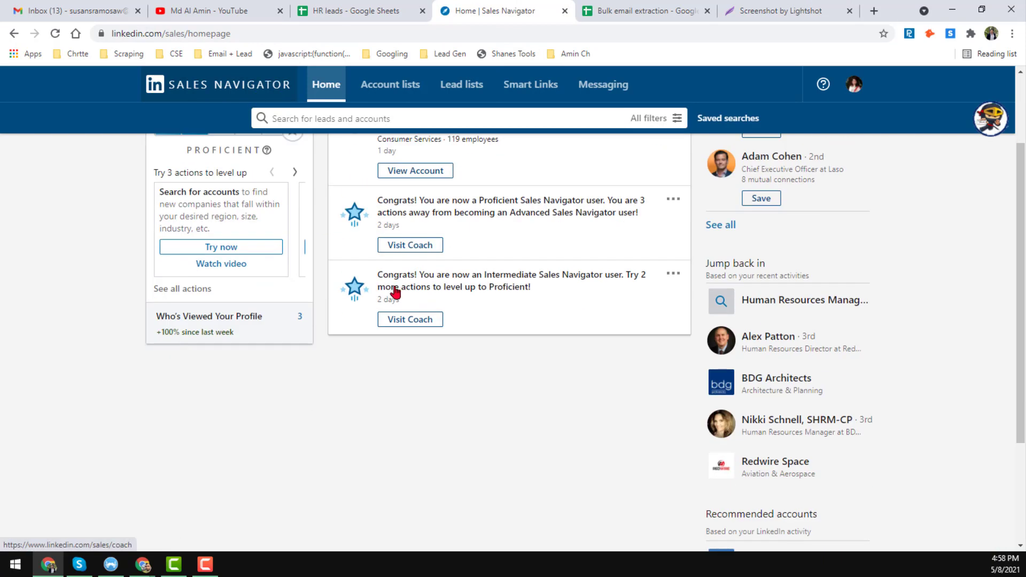
scroll(394, 292, up, 2)
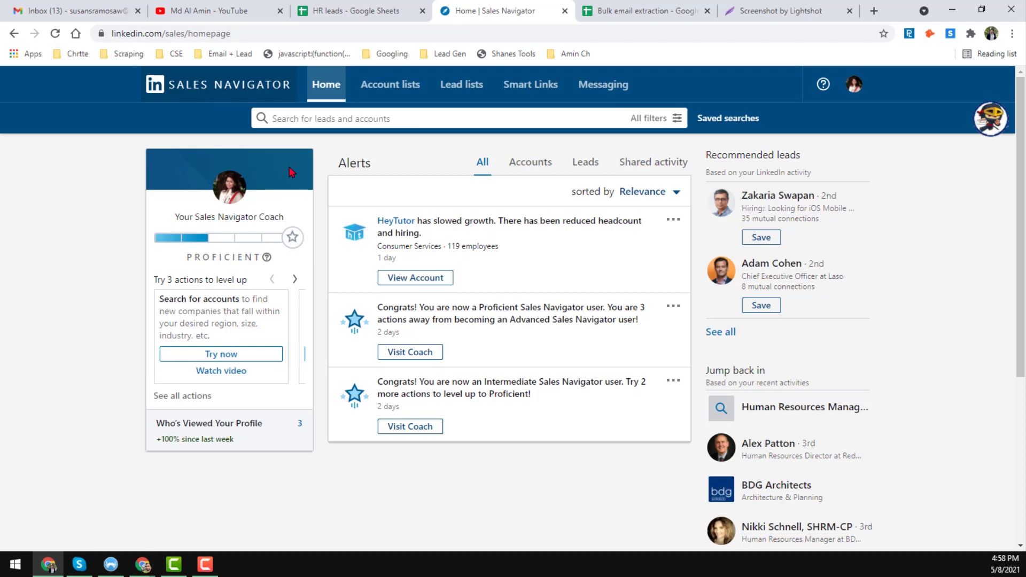
Step: Switch to the YouTube channel and browse its uploaded videos on LinkedIn Sales Navigator, email extraction and data entry
click(235, 9)
scroll(513, 295, down, 2)
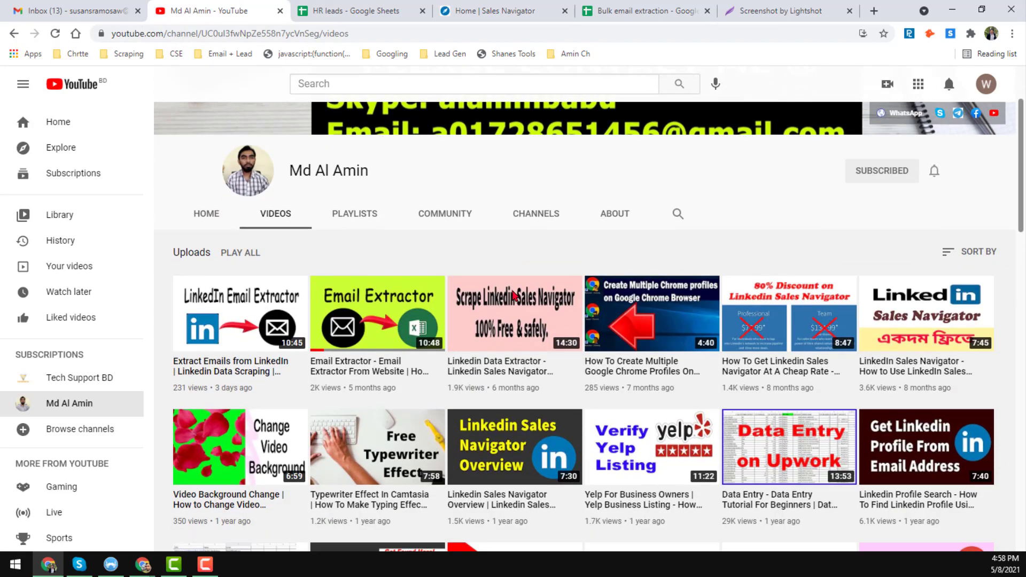
scroll(790, 246, down, 4)
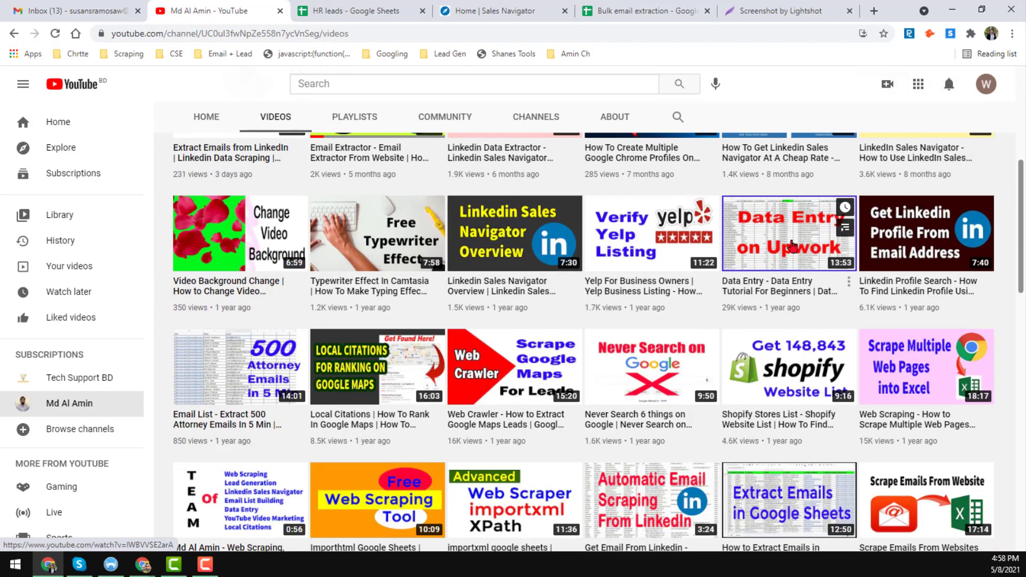
scroll(792, 246, up, 2)
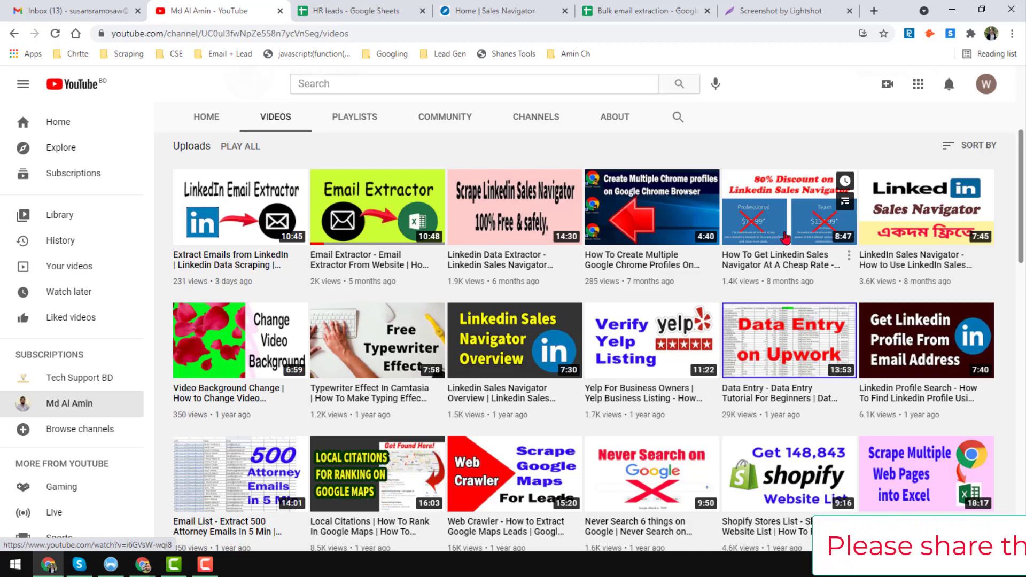
mouse_move(765, 319)
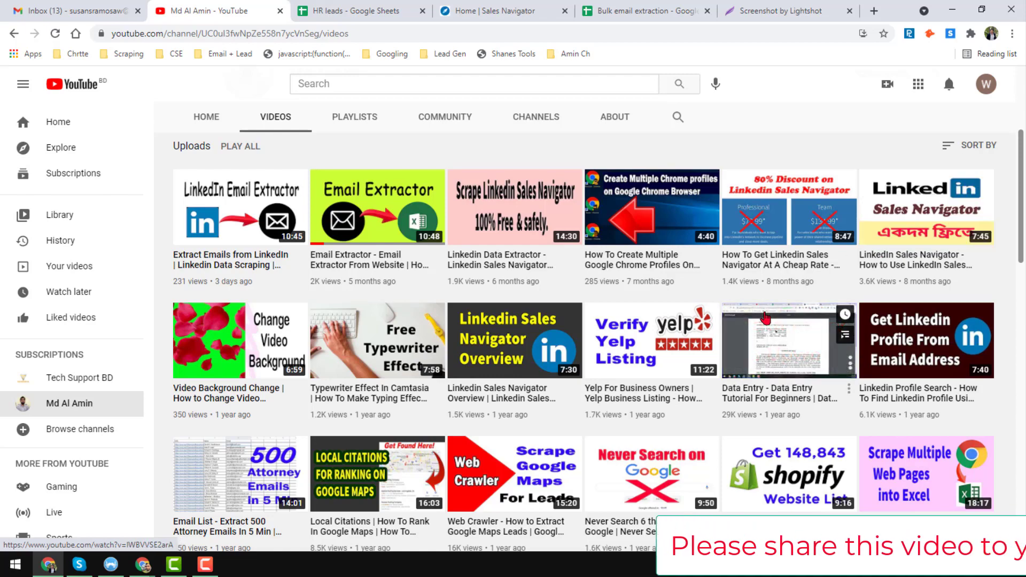
mouse_move(688, 365)
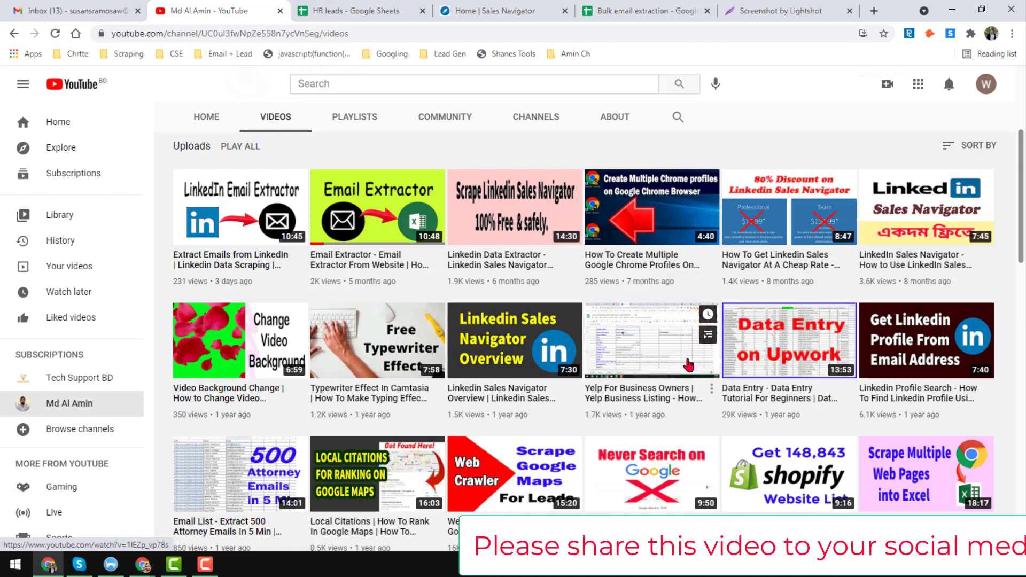
scroll(688, 364, up, 2)
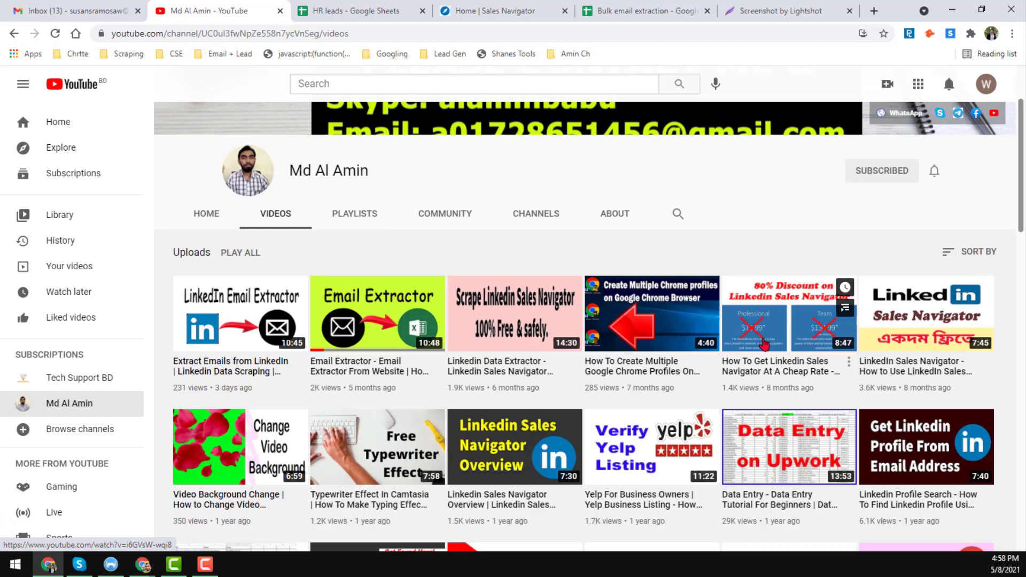
Step: Check the Bulk email extraction spreadsheet, switch back to Sales Navigator, and open all the lead search filters
click(647, 12)
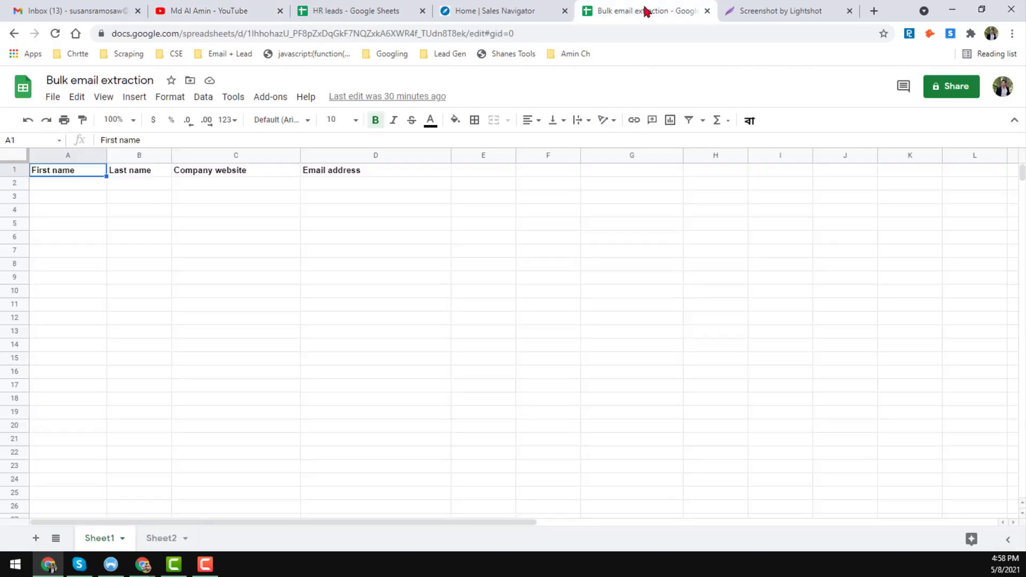
click(506, 11)
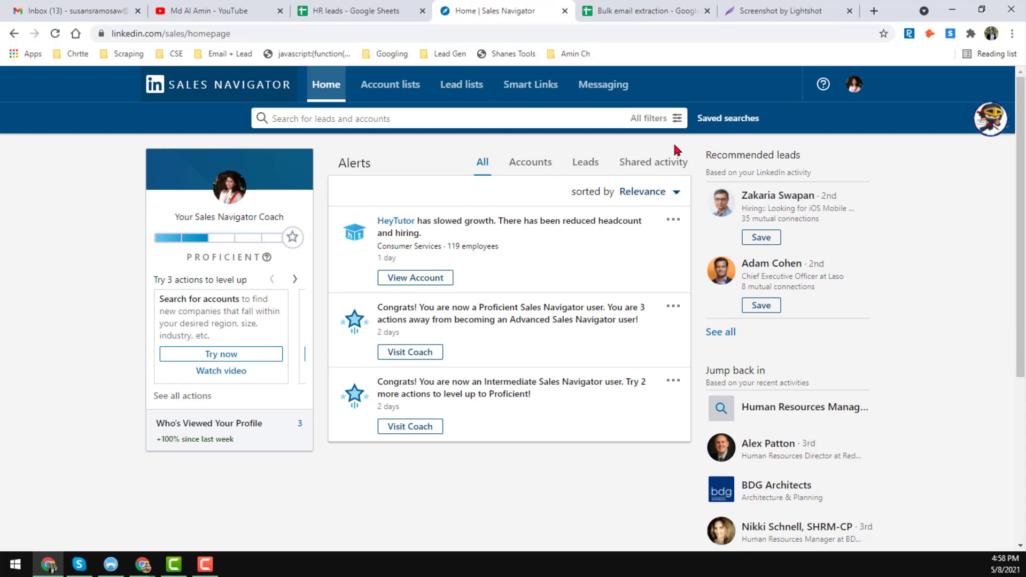
click(649, 121)
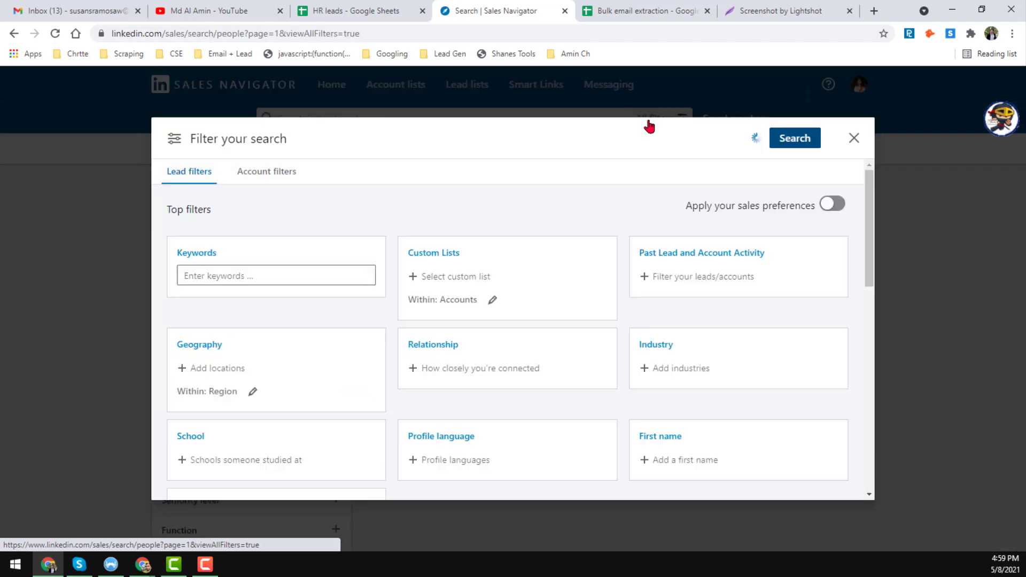
scroll(246, 329, down, 2)
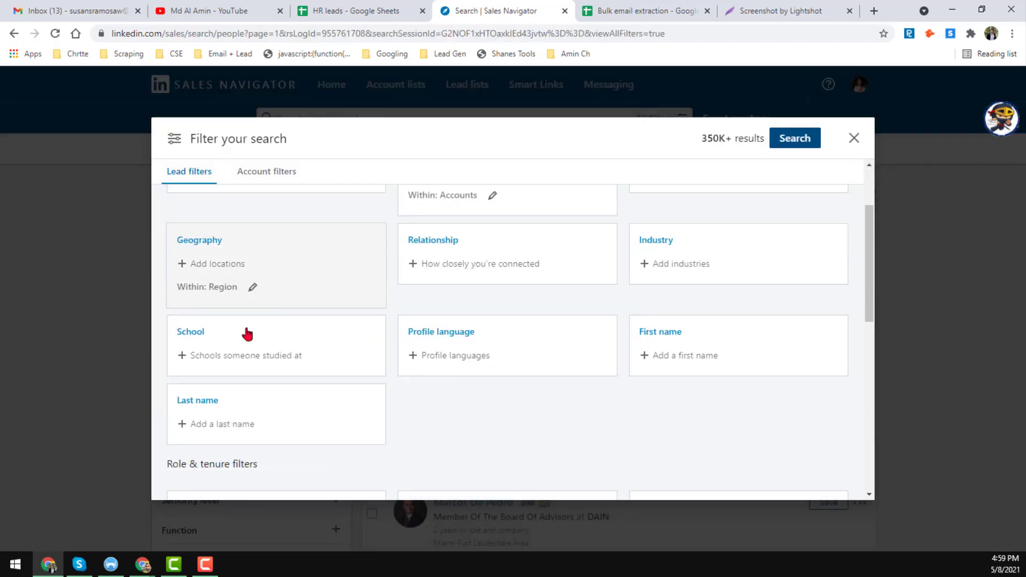
Step: Add Florida, United States as an included region in the Geography filter
click(252, 290)
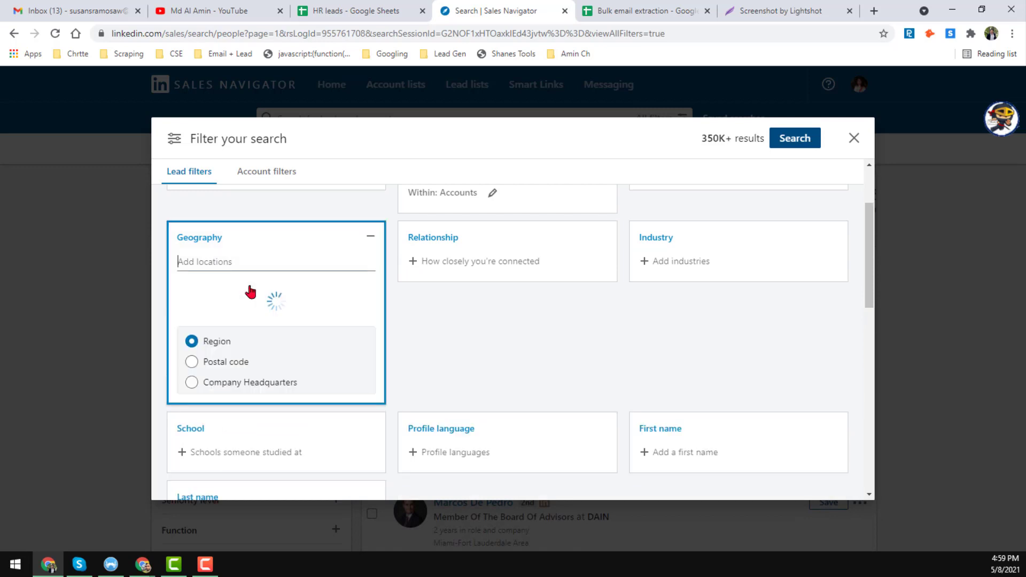
text(flo)
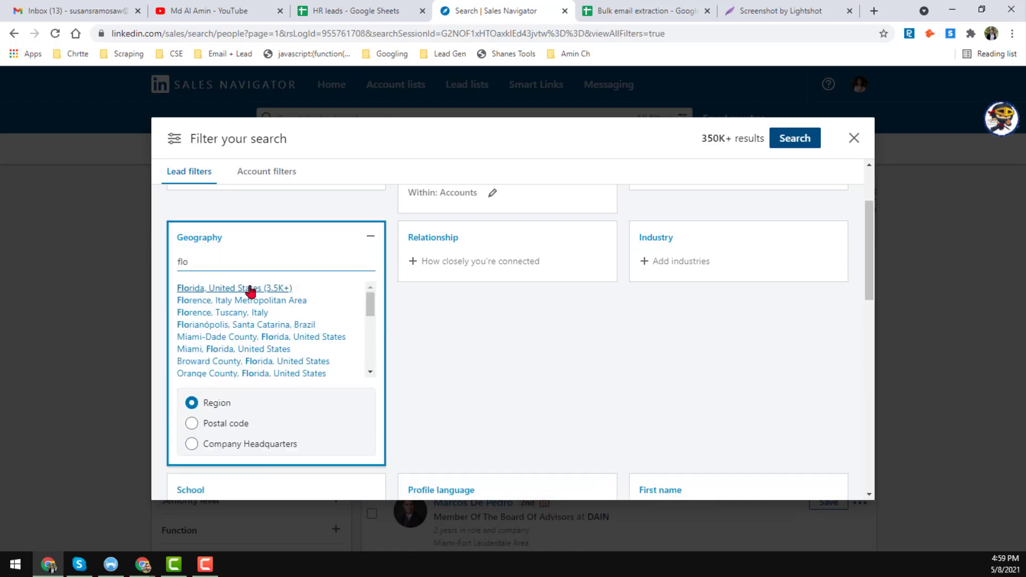
click(250, 289)
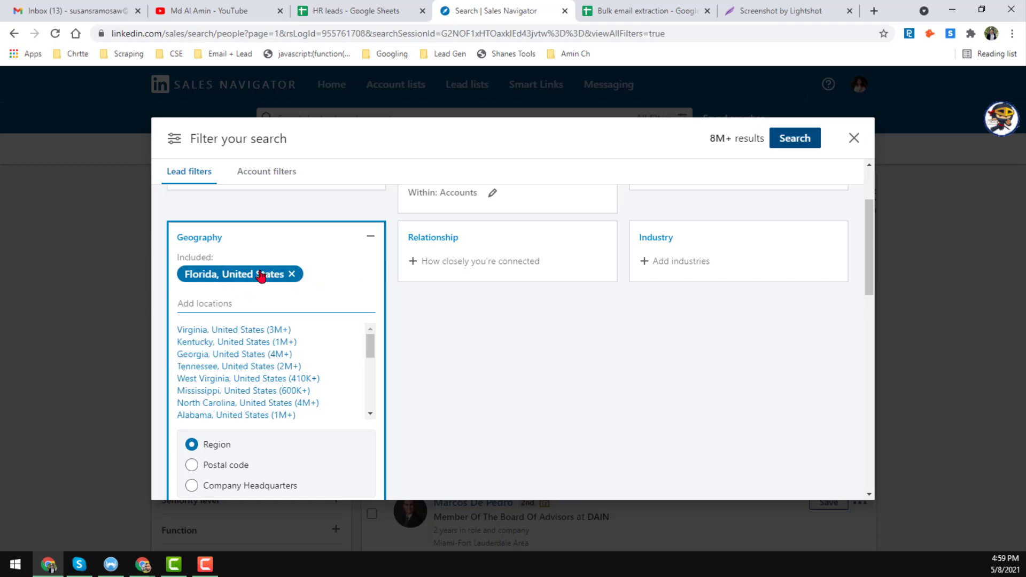
mouse_move(237, 276)
Step: Open the Title filter for entry and copy the approved title Human Resources Manager from the HR leads spreadsheet
scroll(457, 305, down, 2)
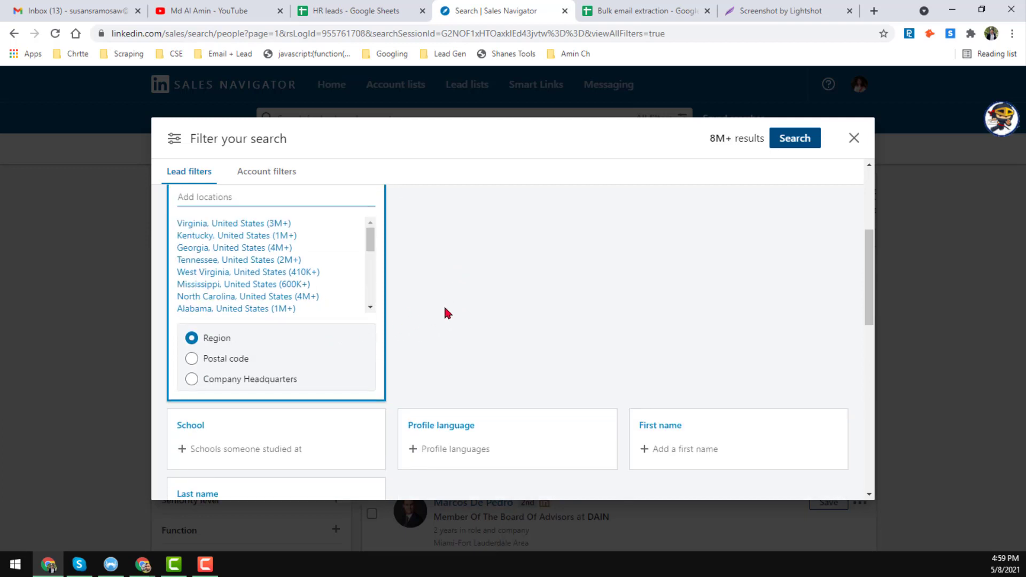
scroll(374, 313, down, 4)
scroll(265, 347, down, 2)
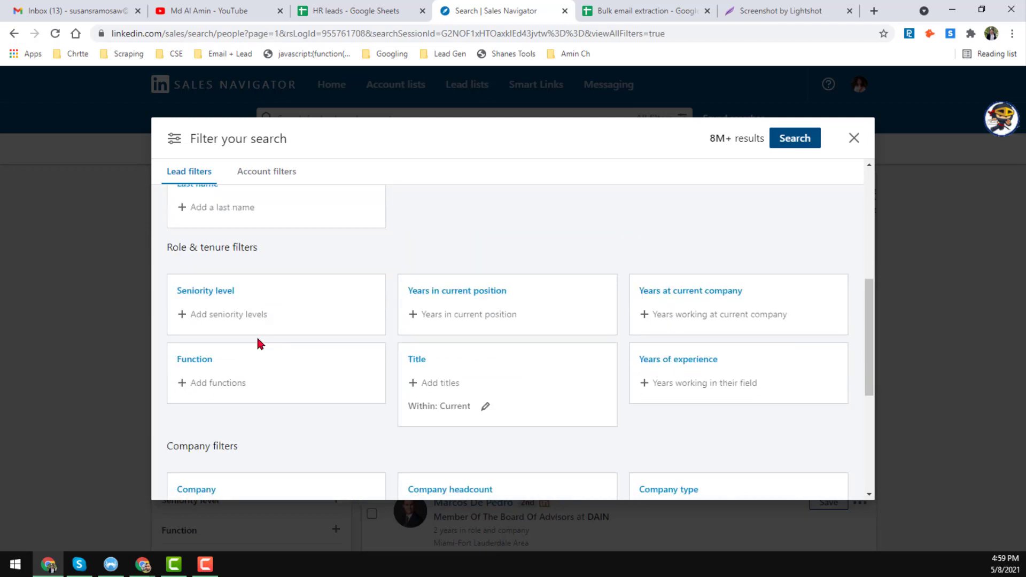
click(445, 384)
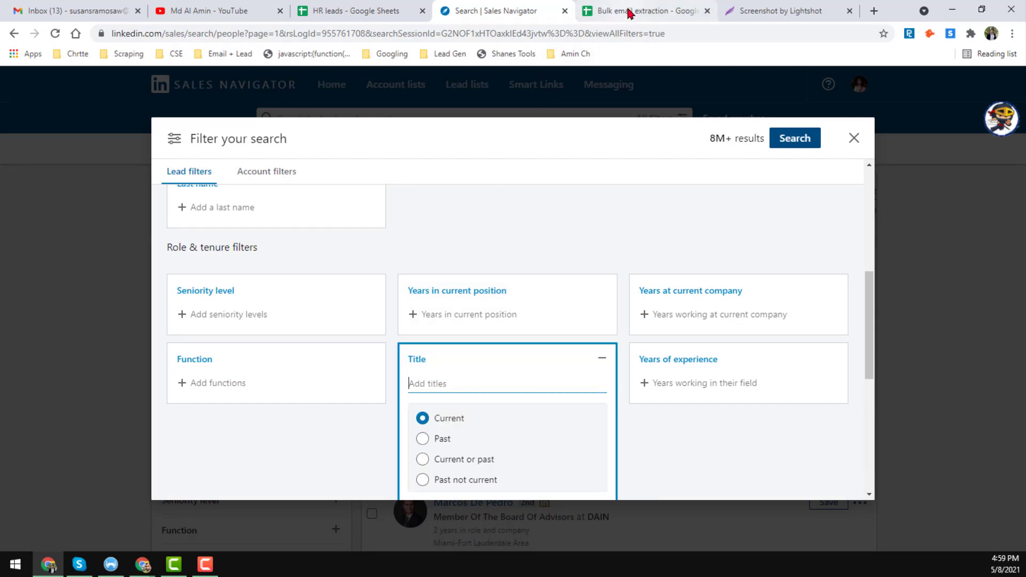
click(402, 4)
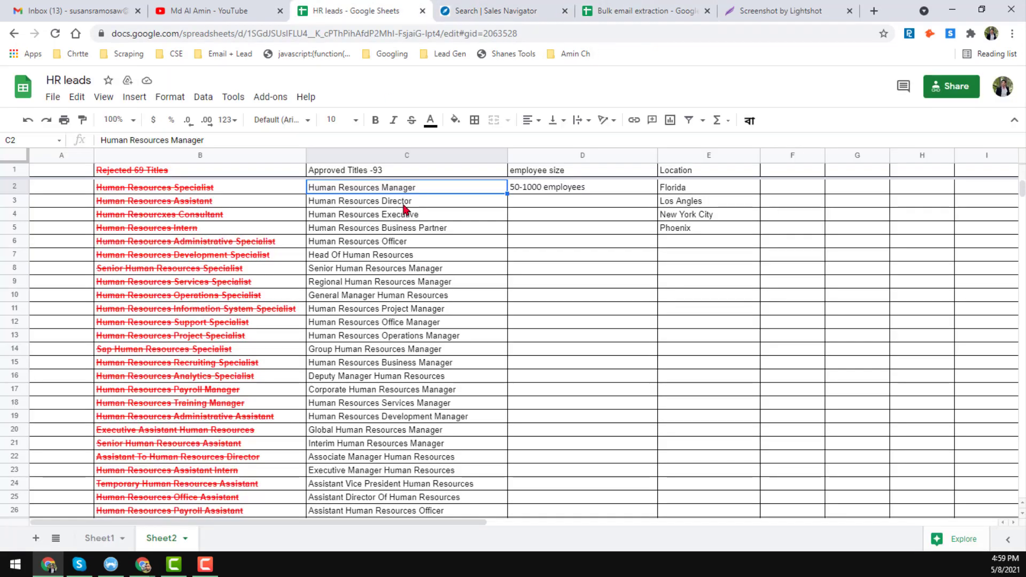
key(ctrl+c)
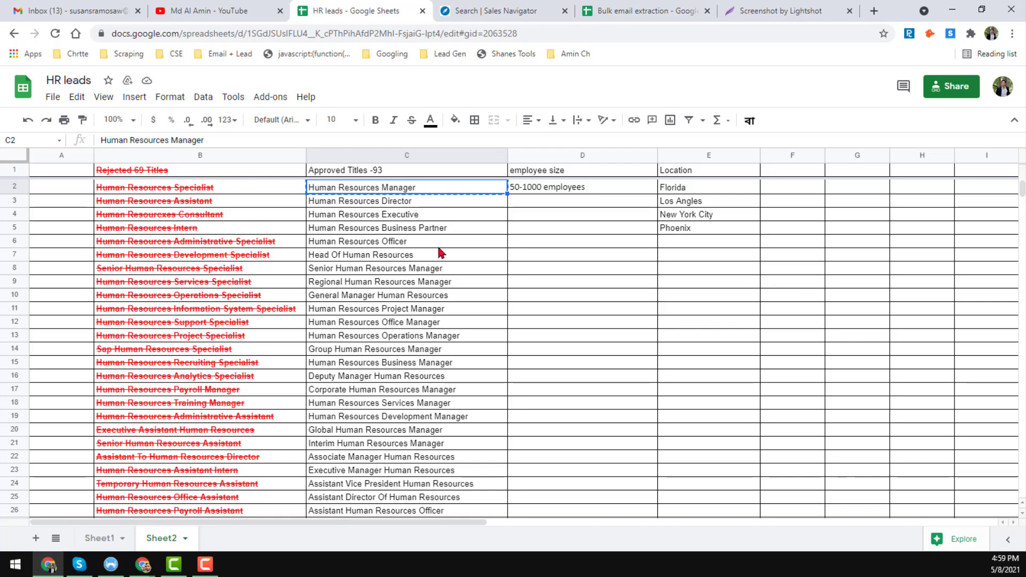
Step: Back in Sales Navigator, add the copied Human Resources Manager as an included current title and collapse the Title filter
click(504, 14)
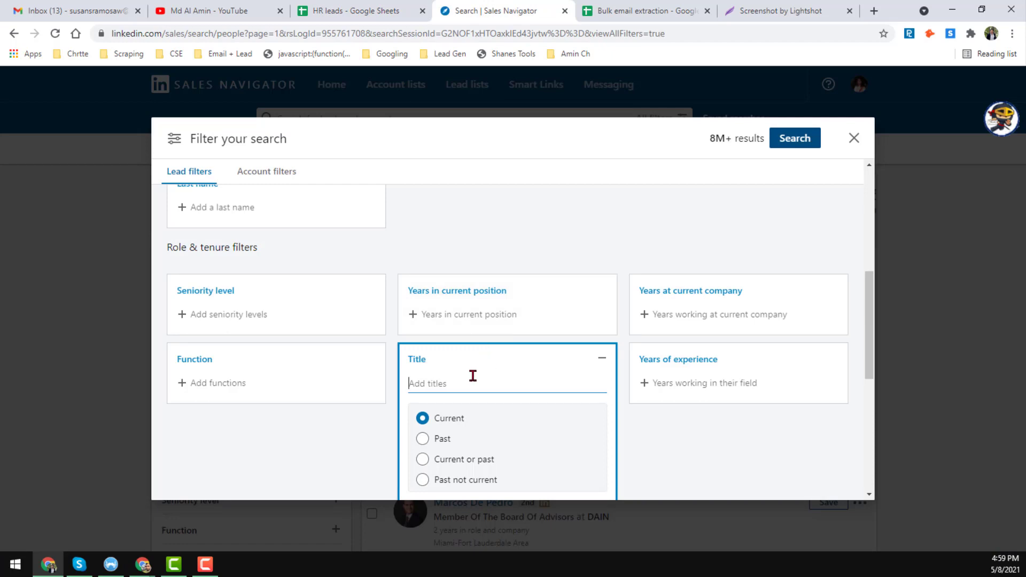
click(374, 11)
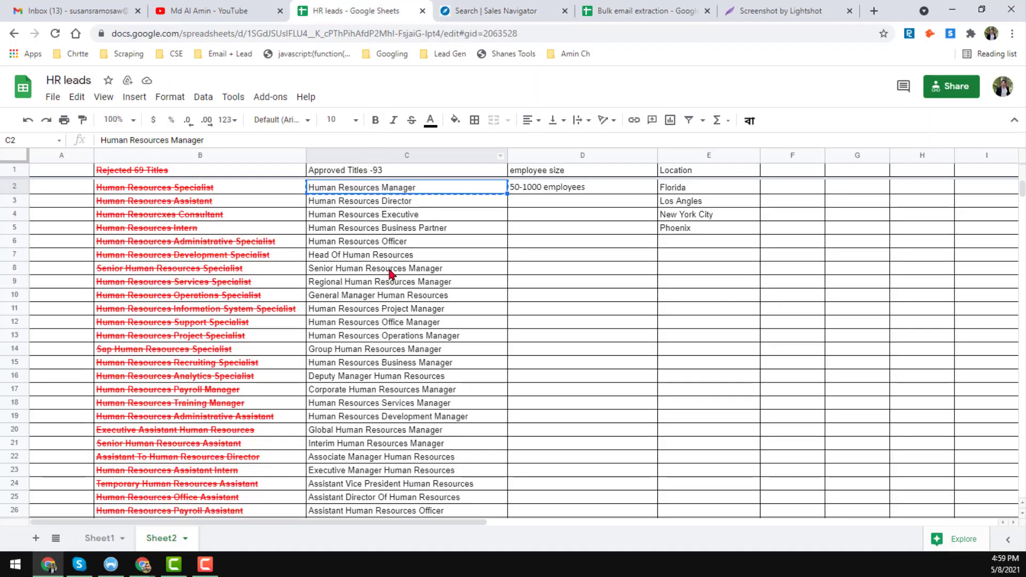
click(503, 7)
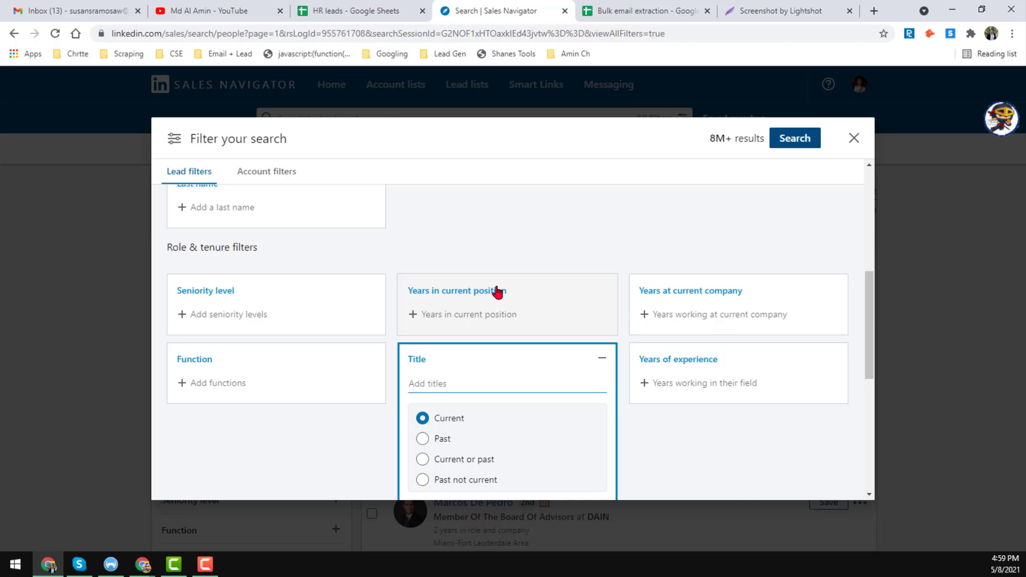
key(ctrl+v)
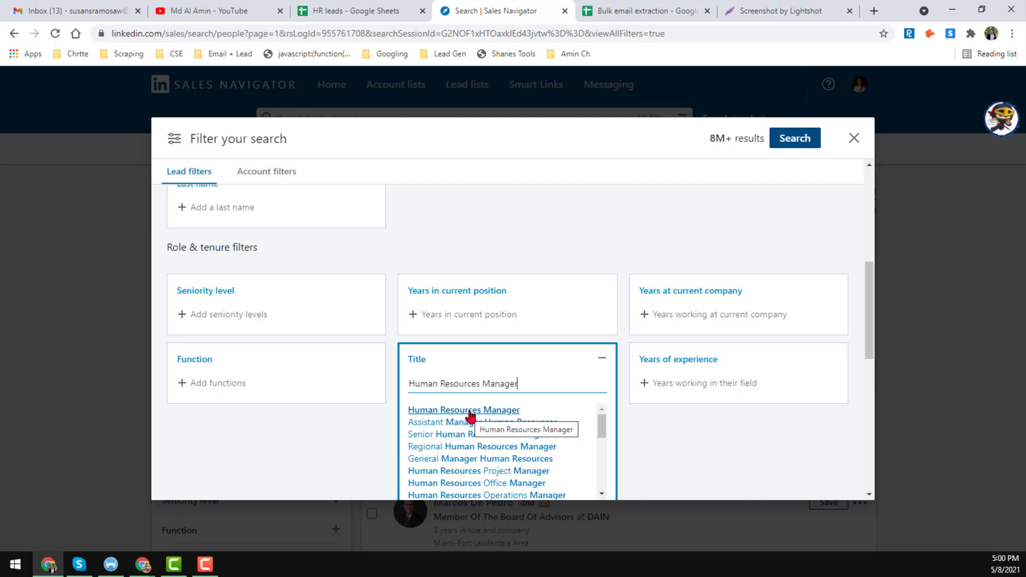
click(513, 415)
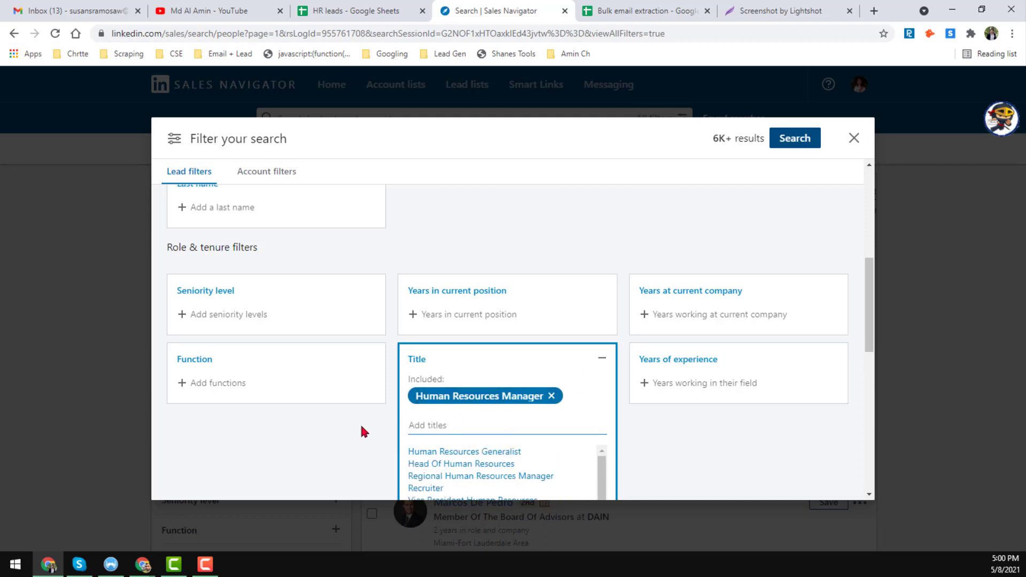
mouse_move(450, 399)
scroll(662, 270, up, 2)
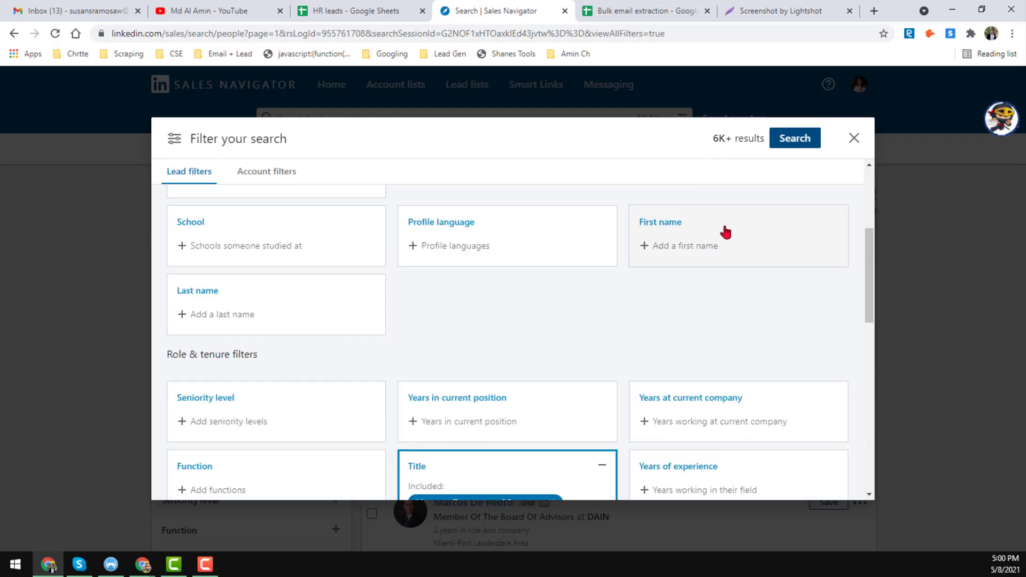
scroll(288, 364, down, 4)
click(294, 367)
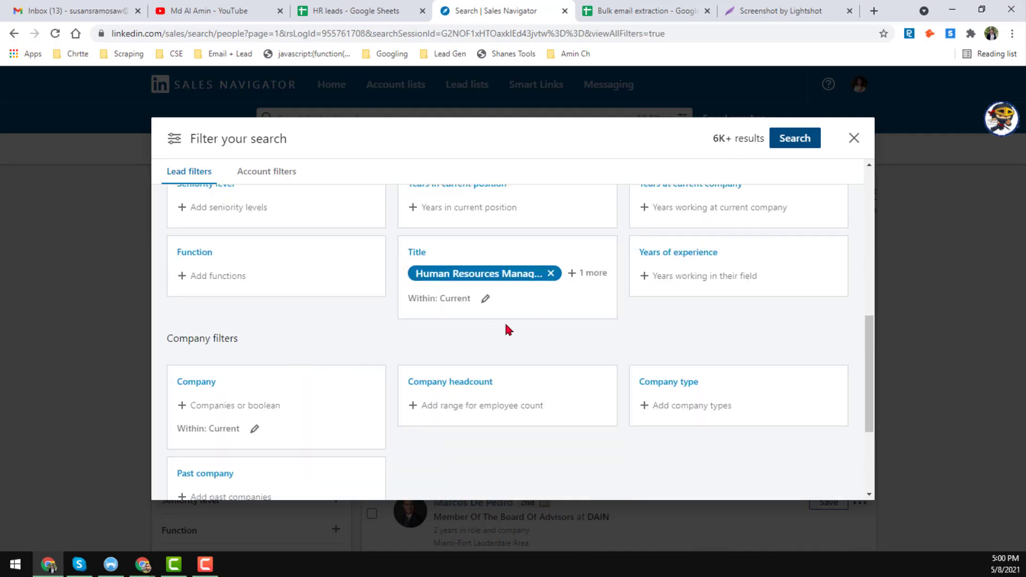
Step: Check the employee size in the HR leads spreadsheet and set the Company headcount filter to 51-200, 201-500 and 501-1000
scroll(507, 346, down, 2)
click(467, 304)
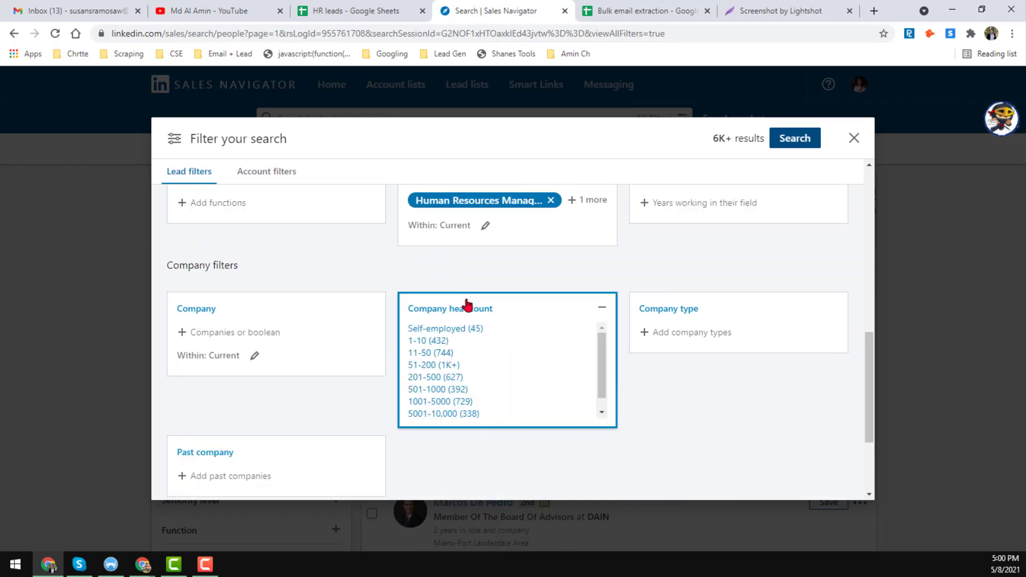
click(393, 7)
click(547, 190)
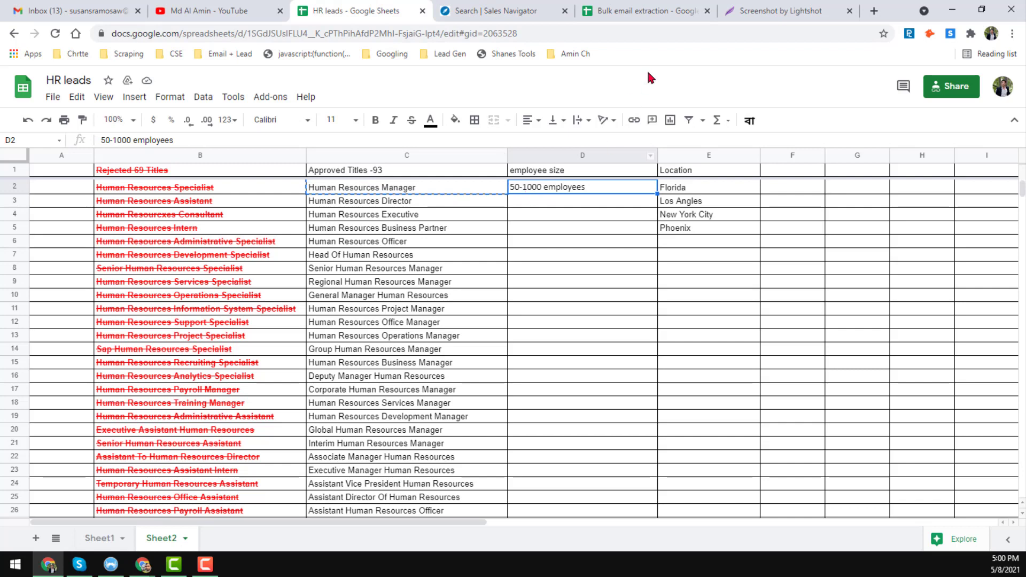
click(525, 7)
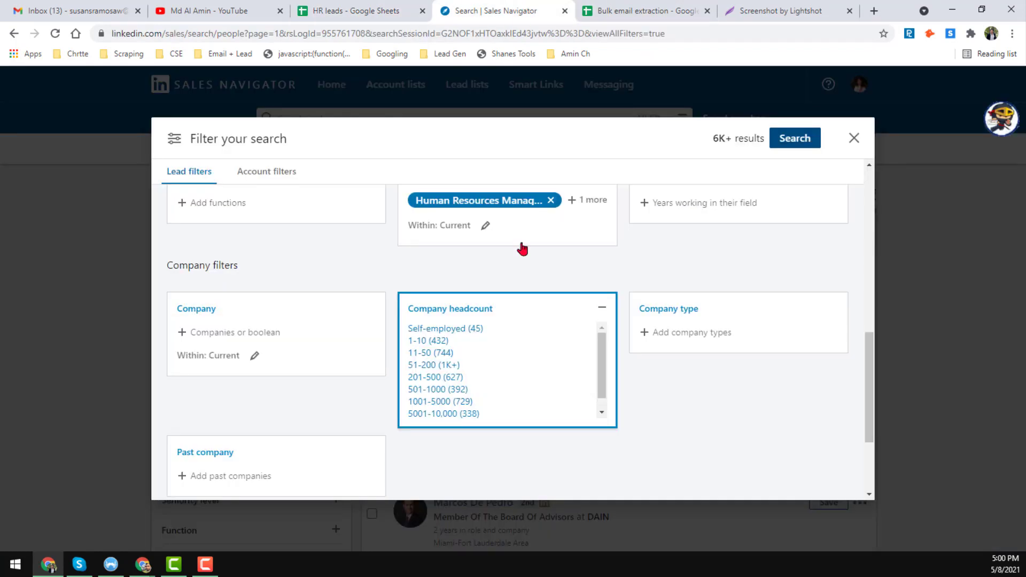
click(428, 366)
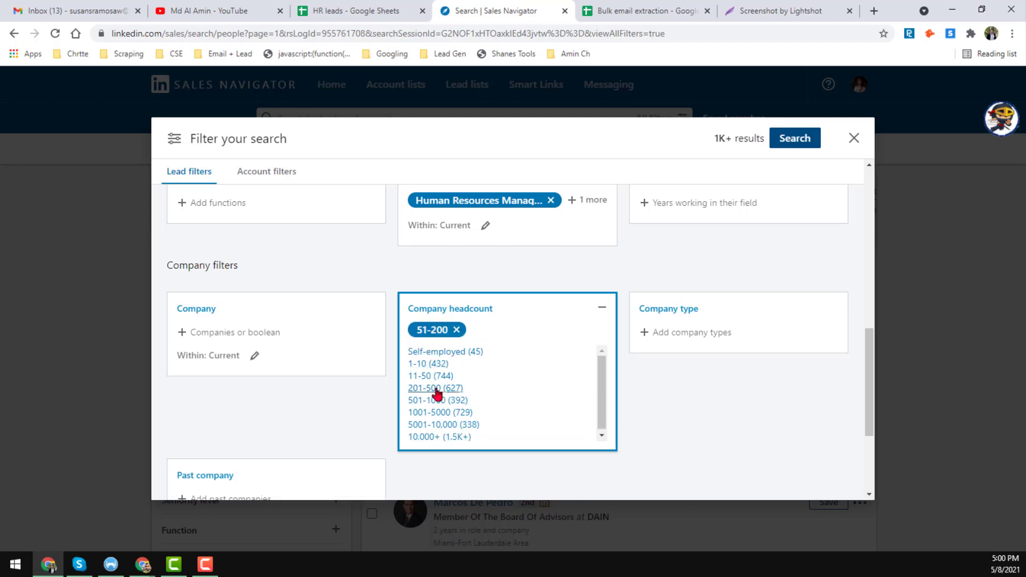
click(435, 393)
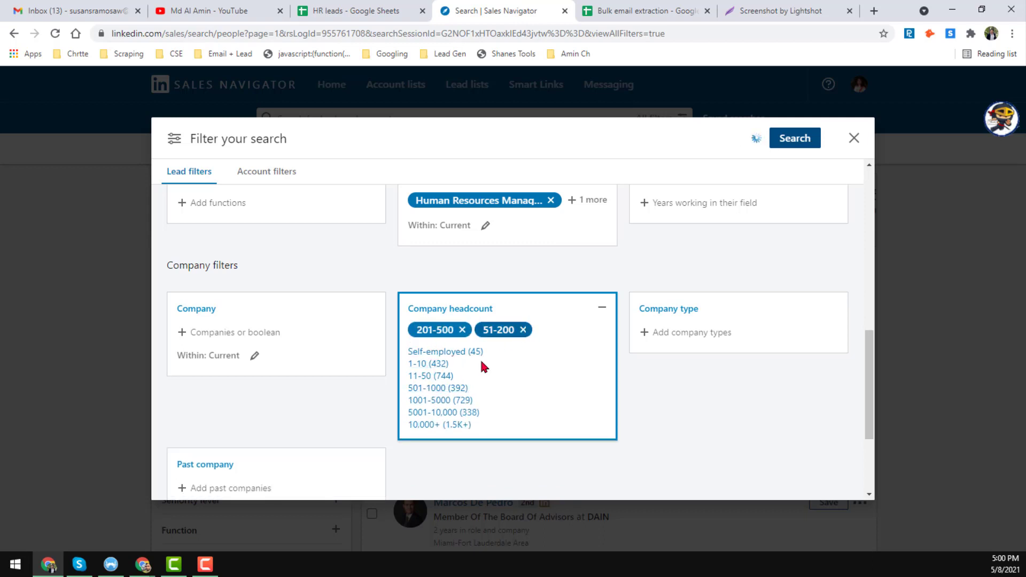
click(430, 389)
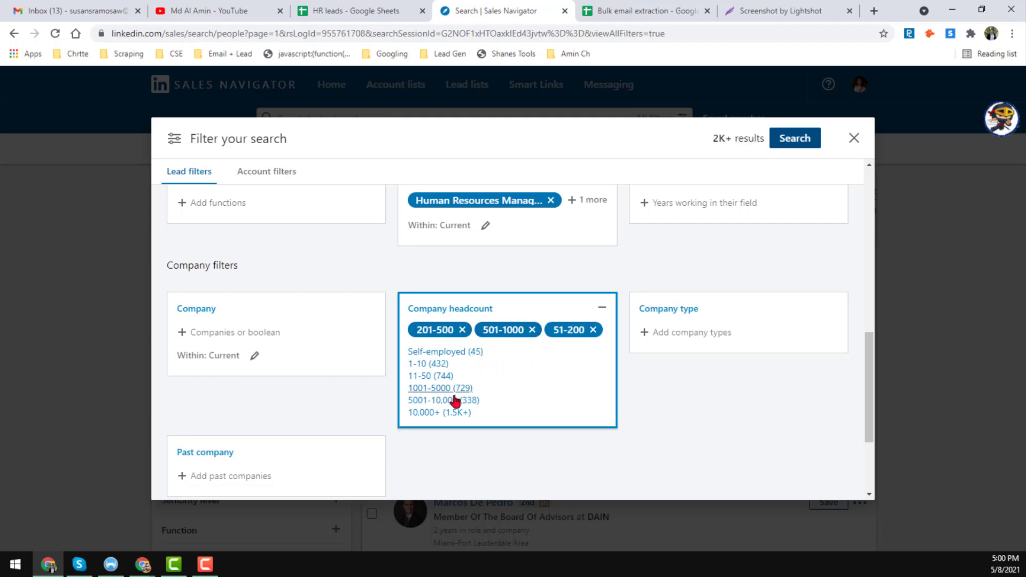
Step: Review the chosen lead filters and check them against the Bulk email extraction and HR leads spreadsheets
scroll(453, 404, down, 2)
scroll(452, 401, up, 10)
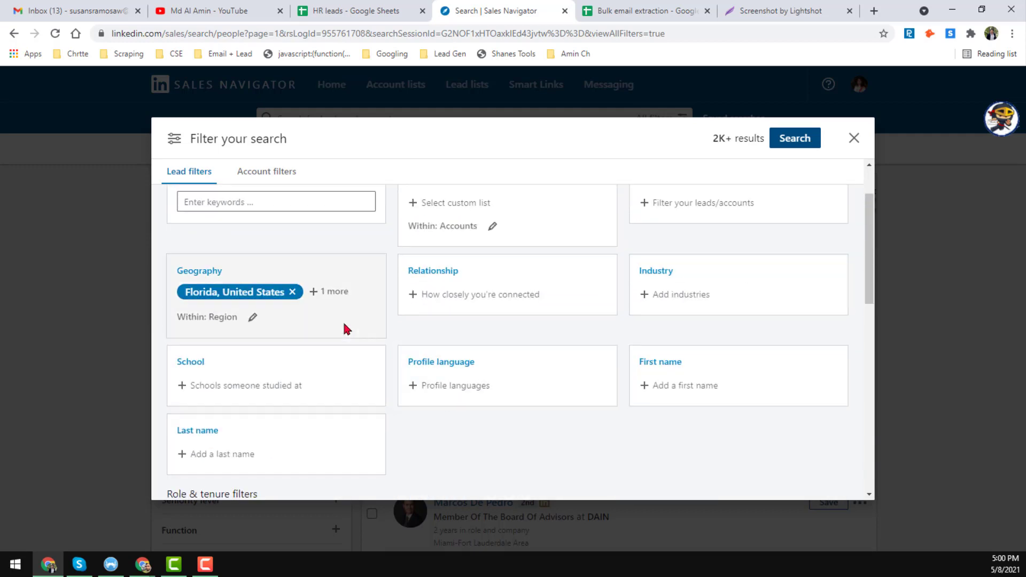
scroll(387, 369, down, 5)
scroll(392, 368, down, 4)
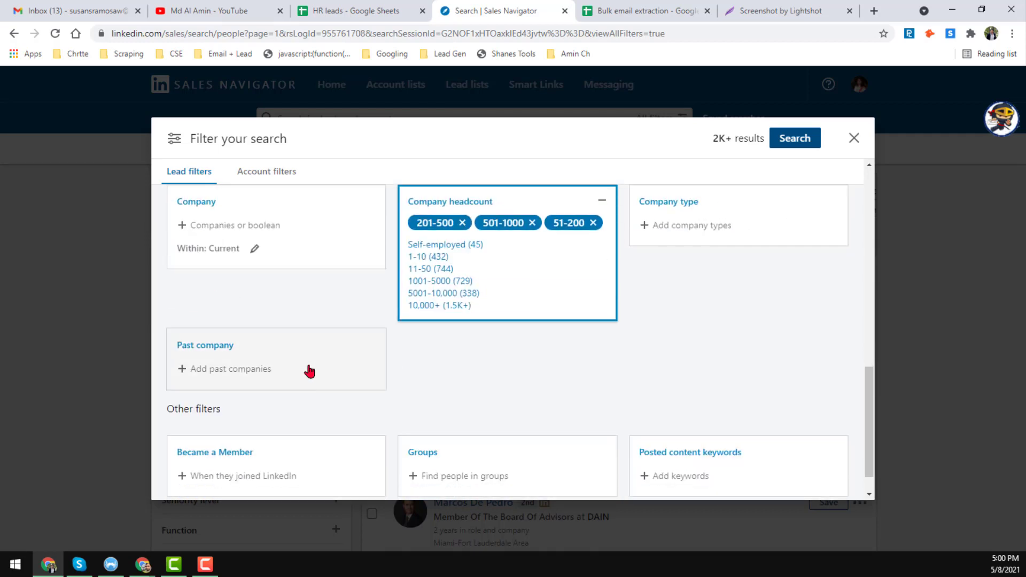
scroll(329, 362, down, 1)
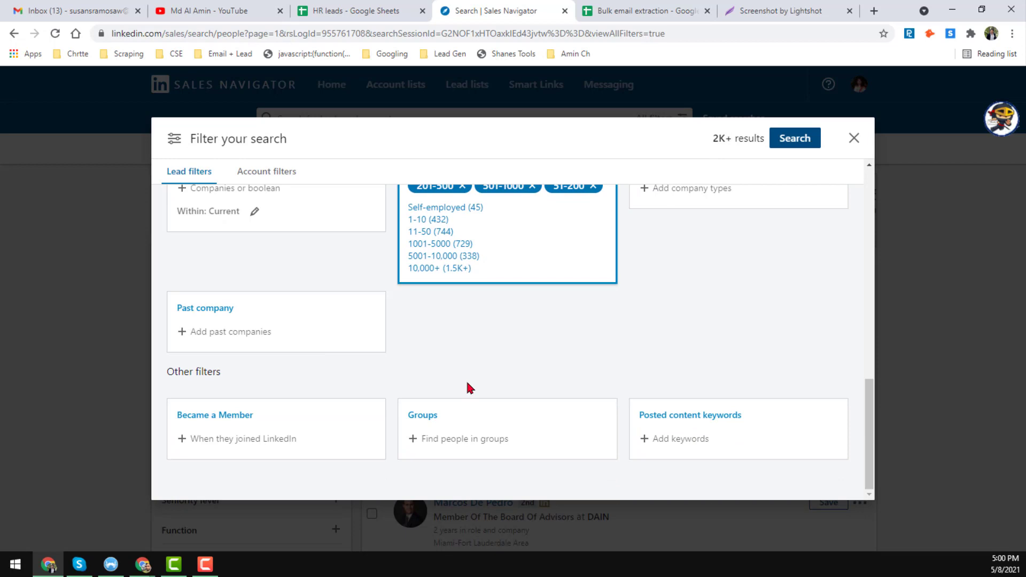
scroll(466, 383, up, 10)
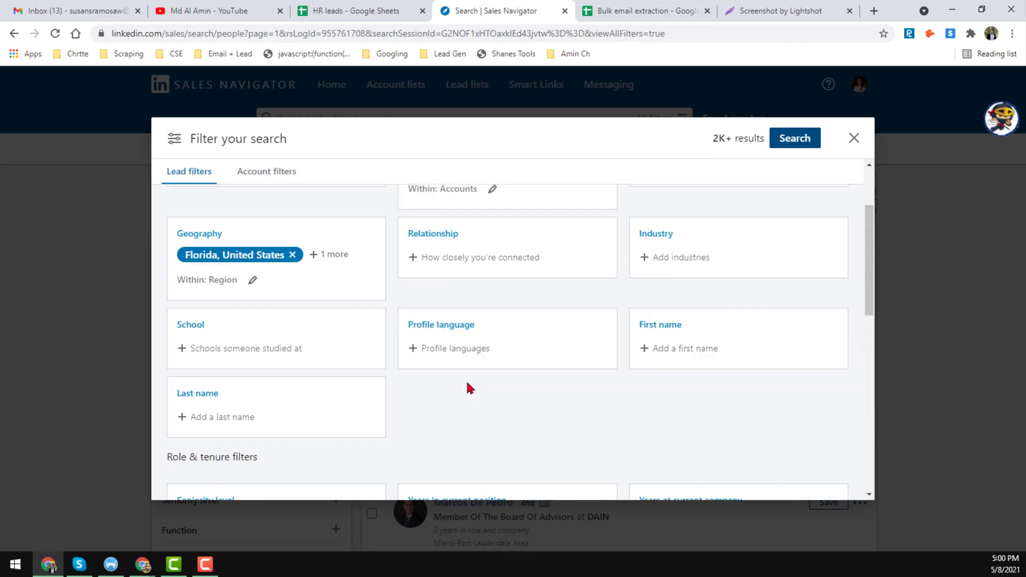
scroll(467, 384, up, 3)
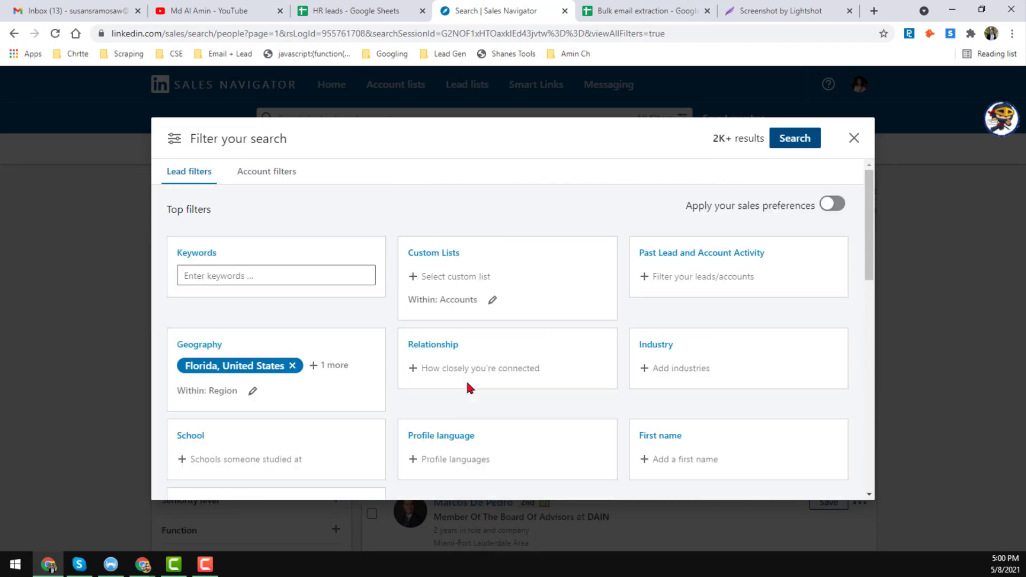
click(606, 12)
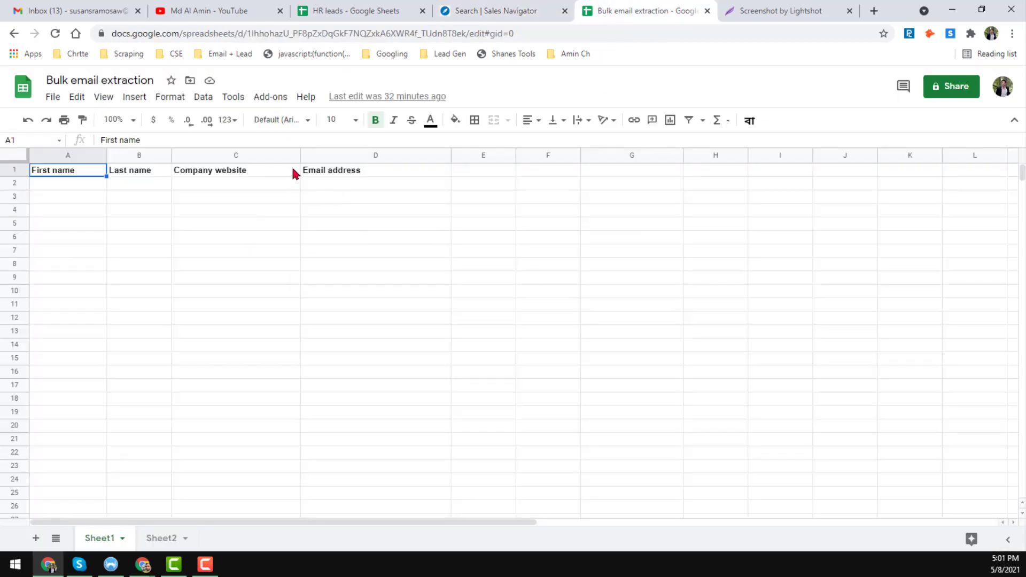
click(355, 10)
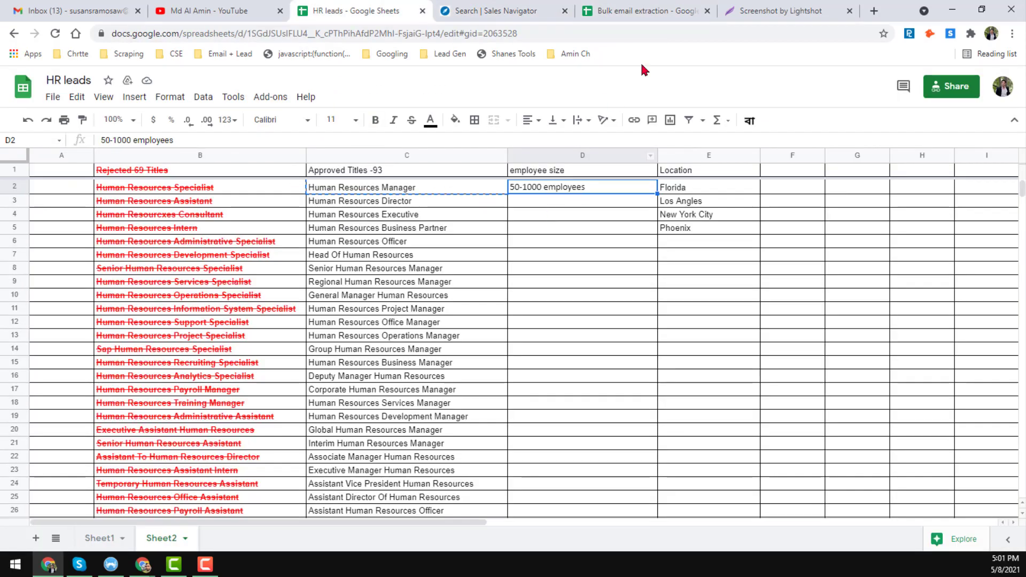
click(486, 11)
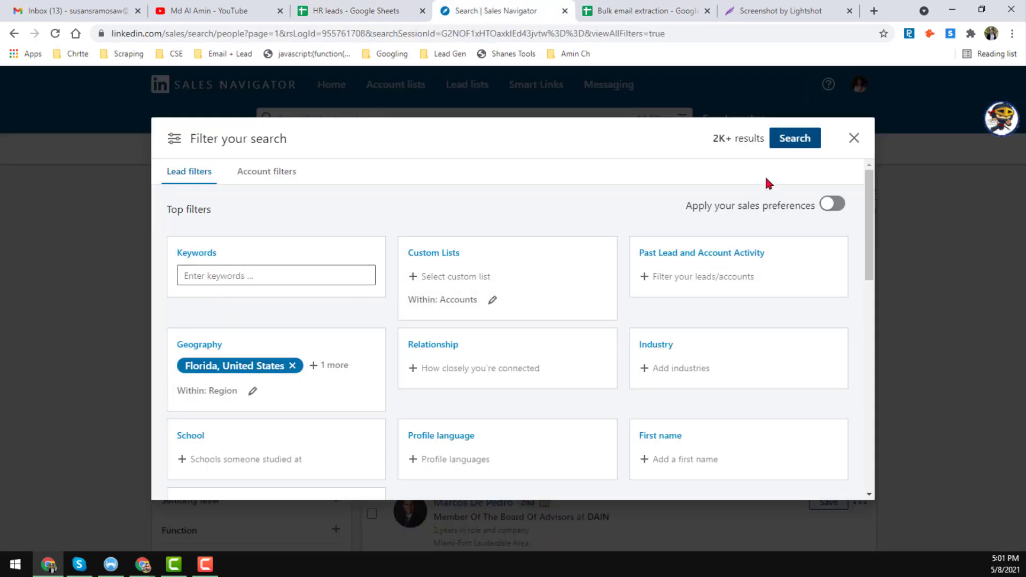
Step: Run the lead search with the chosen filters and look over the applied filters and the listed leads
click(790, 141)
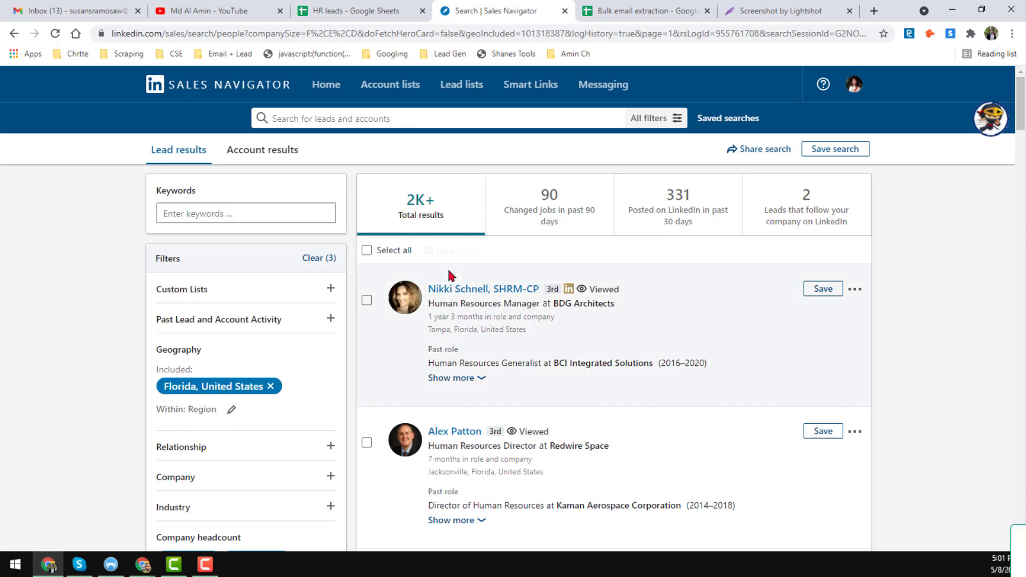
scroll(202, 374, down, 2)
scroll(198, 378, down, 2)
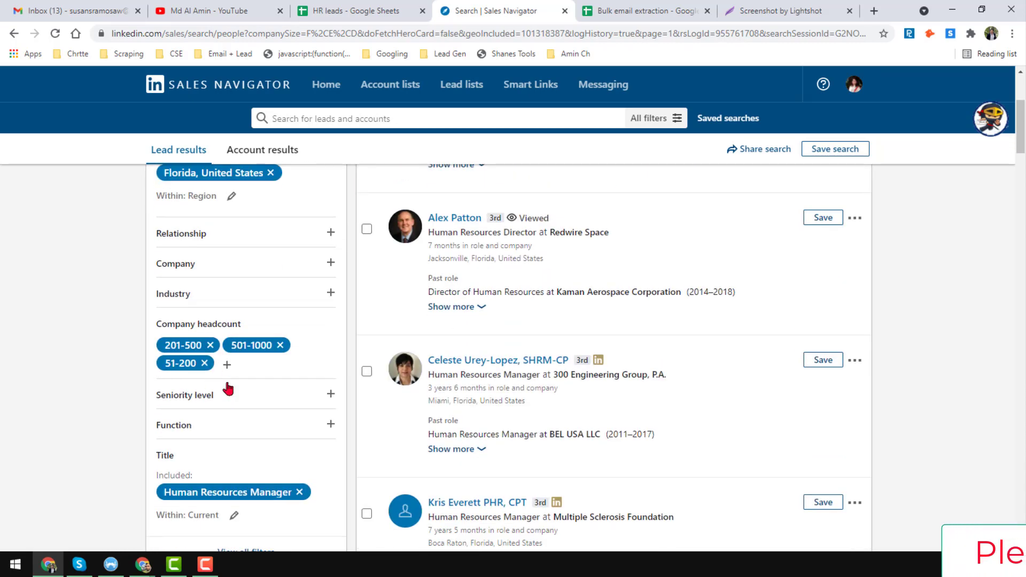
scroll(224, 390, down, 2)
scroll(231, 388, up, 6)
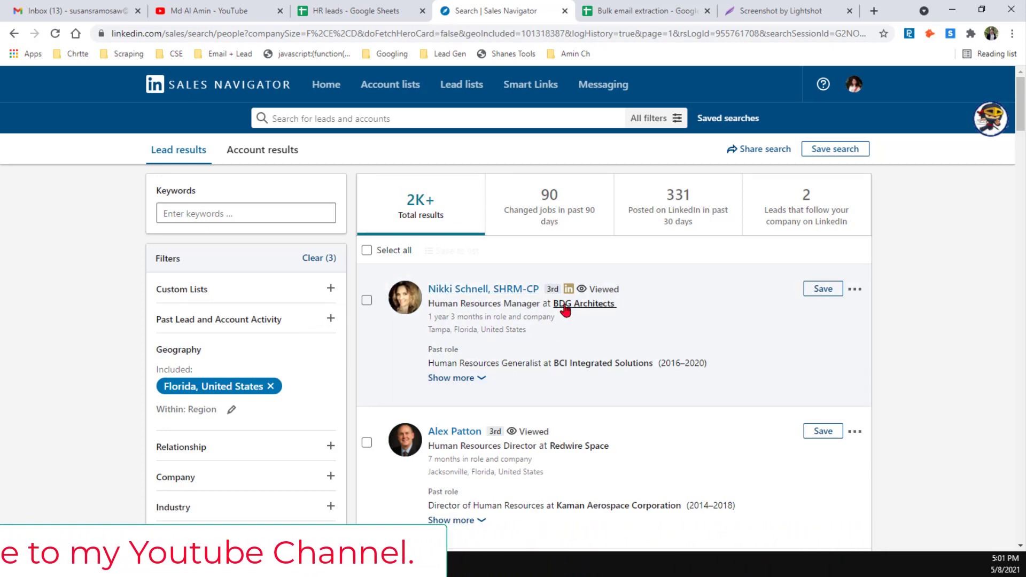
mouse_move(562, 307)
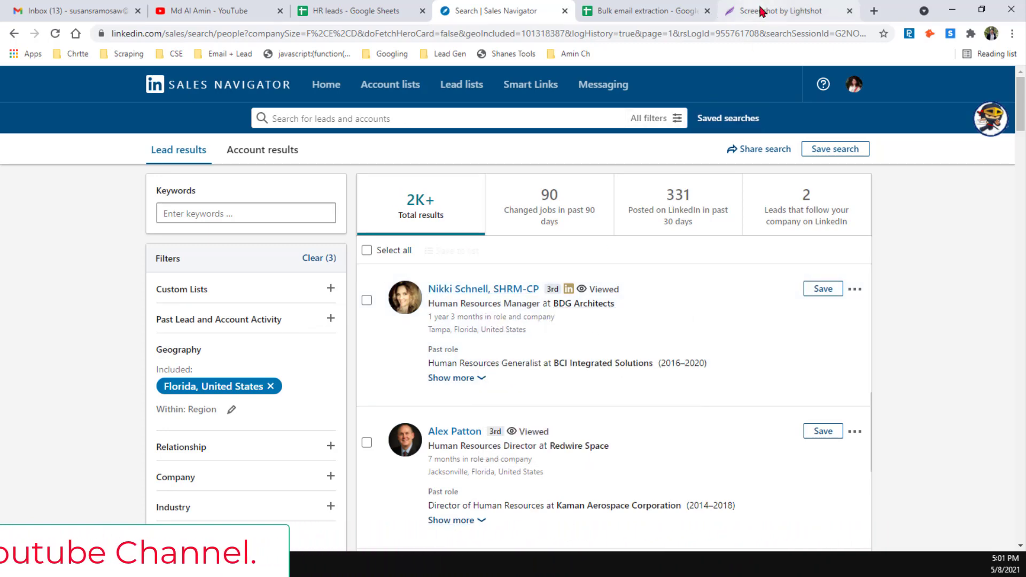
Step: Close the Lightshot screenshot page and return to the Sales Navigator lead results
click(838, 12)
click(849, 12)
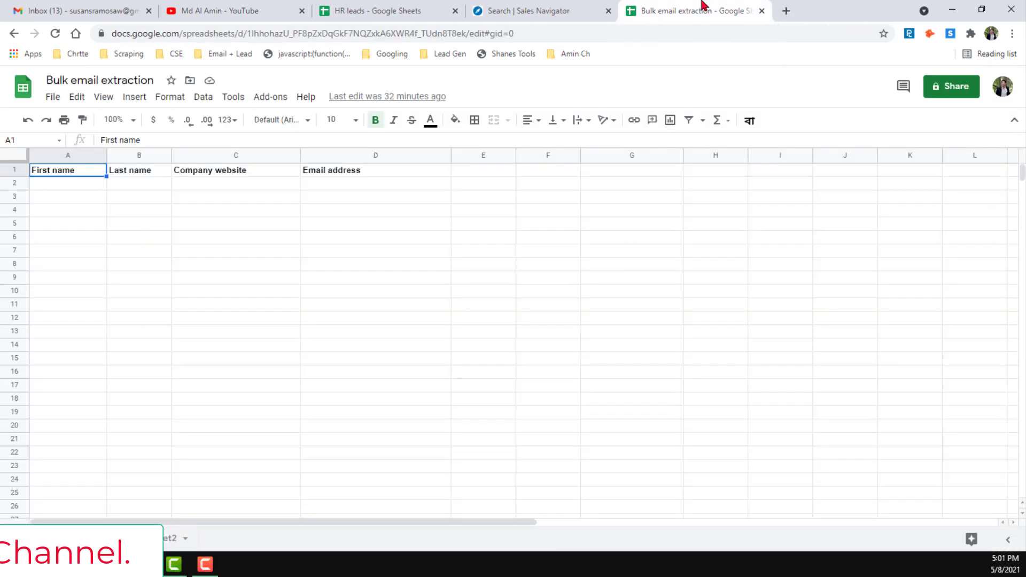
click(552, 8)
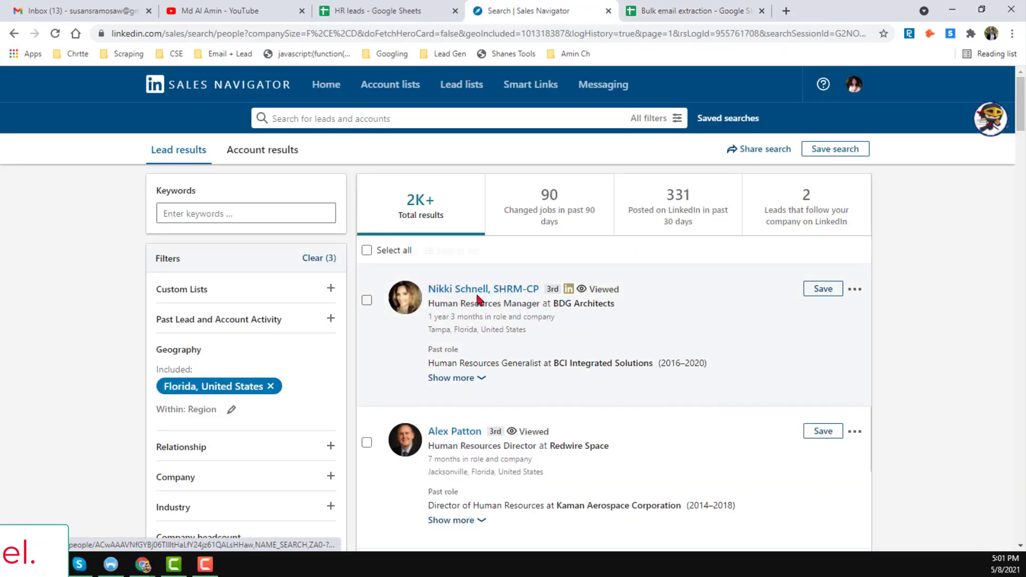
Step: Open the profile of the Human Resources Manager at BDG Architects in a new tab, and open the Hunter website from its browser extension
middle_click(467, 289)
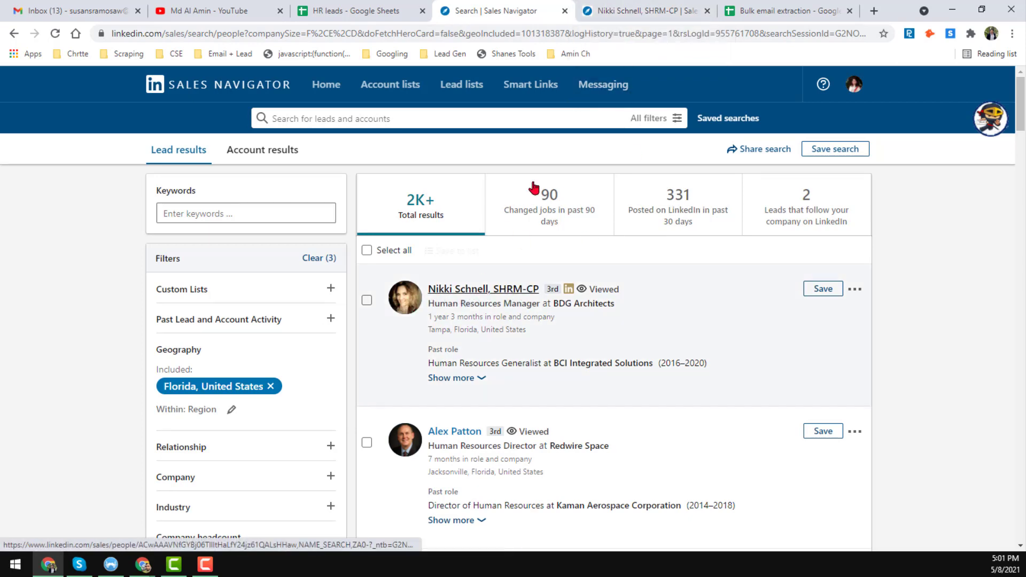
click(618, 9)
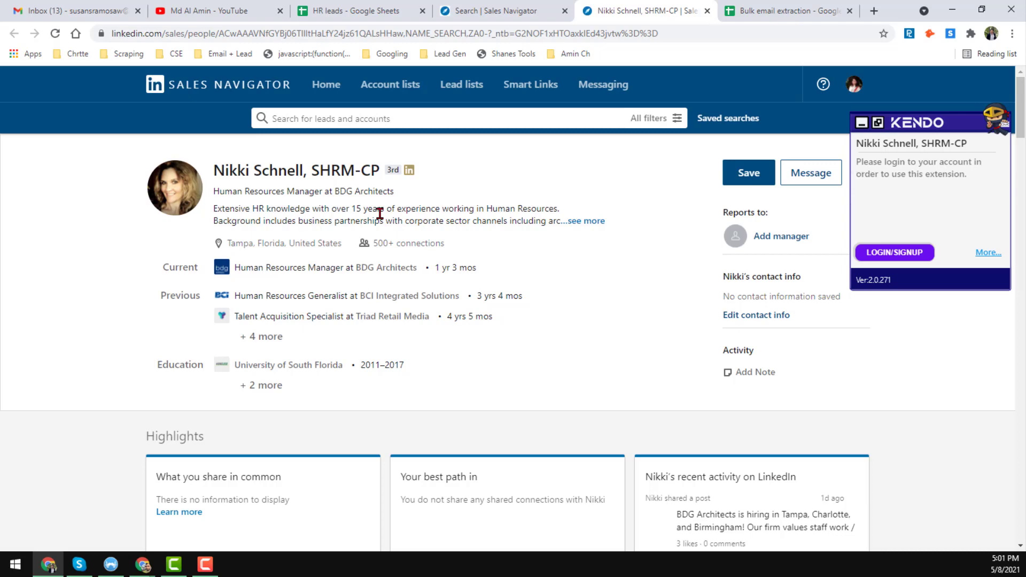
right_click(930, 36)
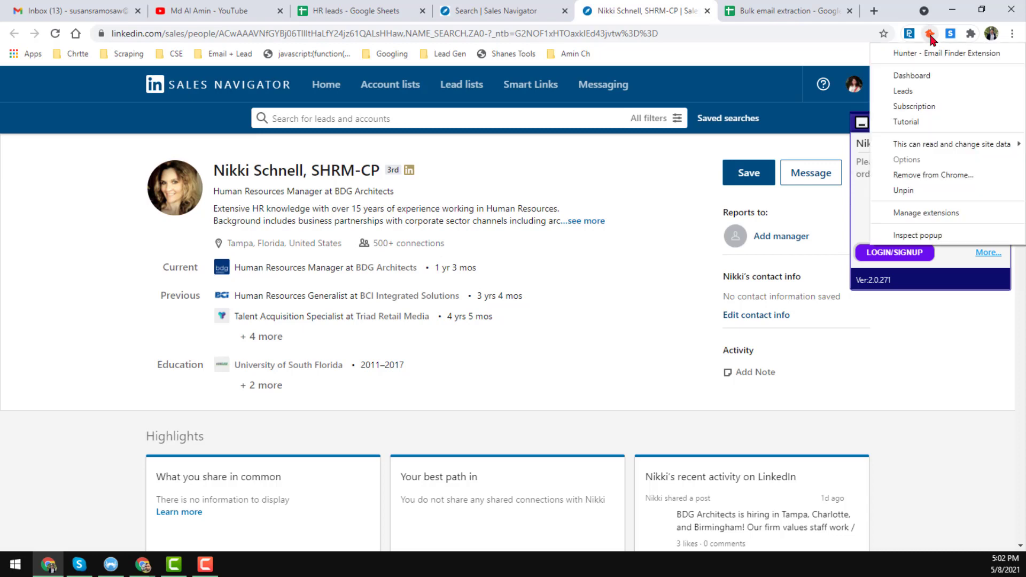
click(930, 54)
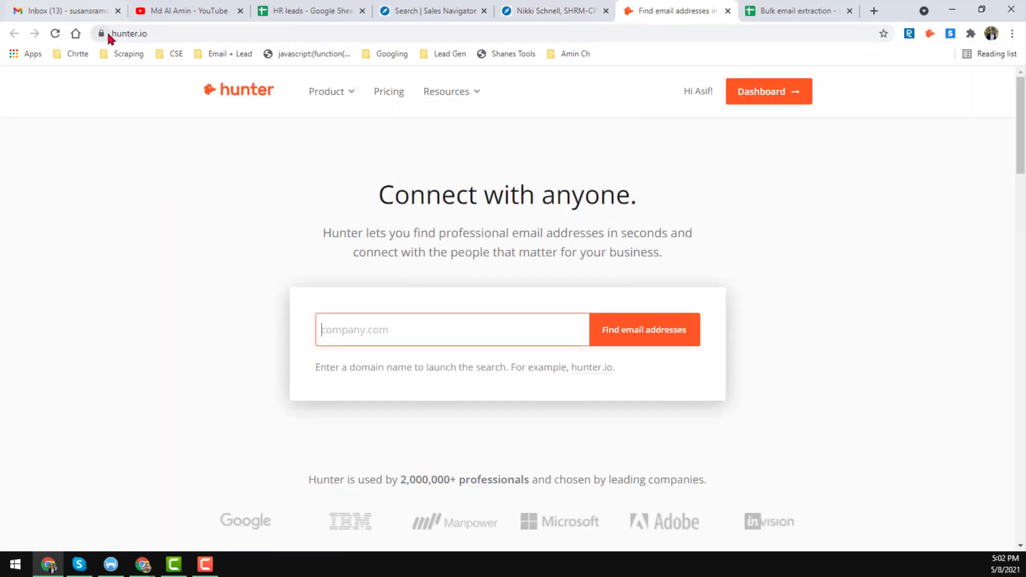
Step: Find the Chrome extension link among Hunter's add-ons and view its page in a new tab
scroll(316, 276, down, 6)
scroll(319, 275, up, 4)
scroll(374, 344, down, 20)
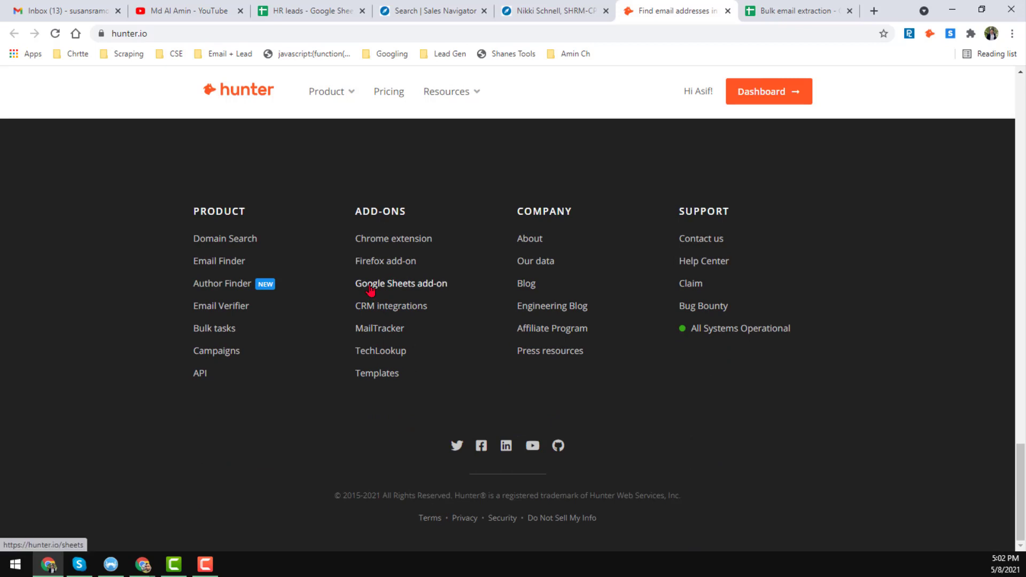
middle_click(396, 244)
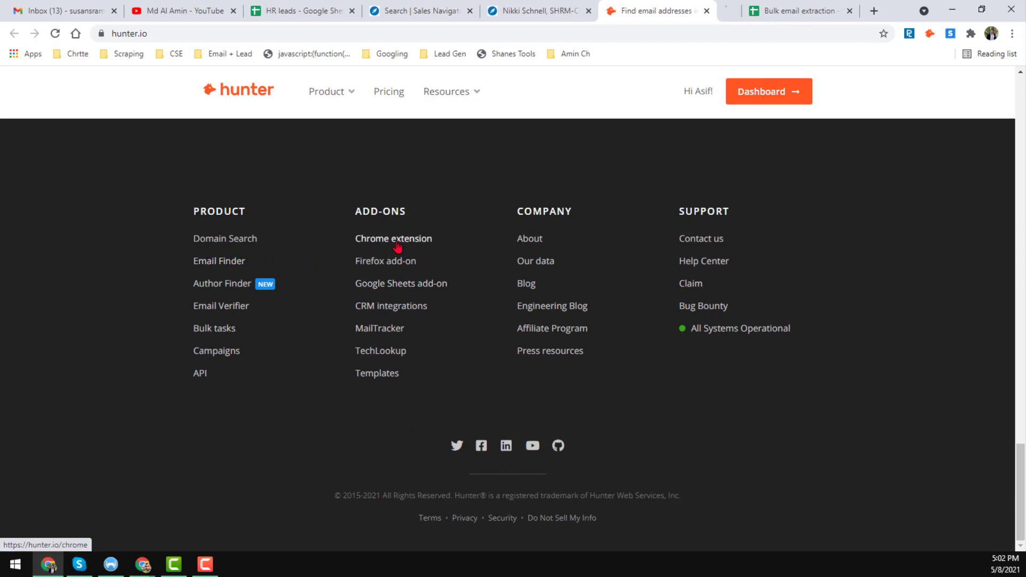
click(687, 11)
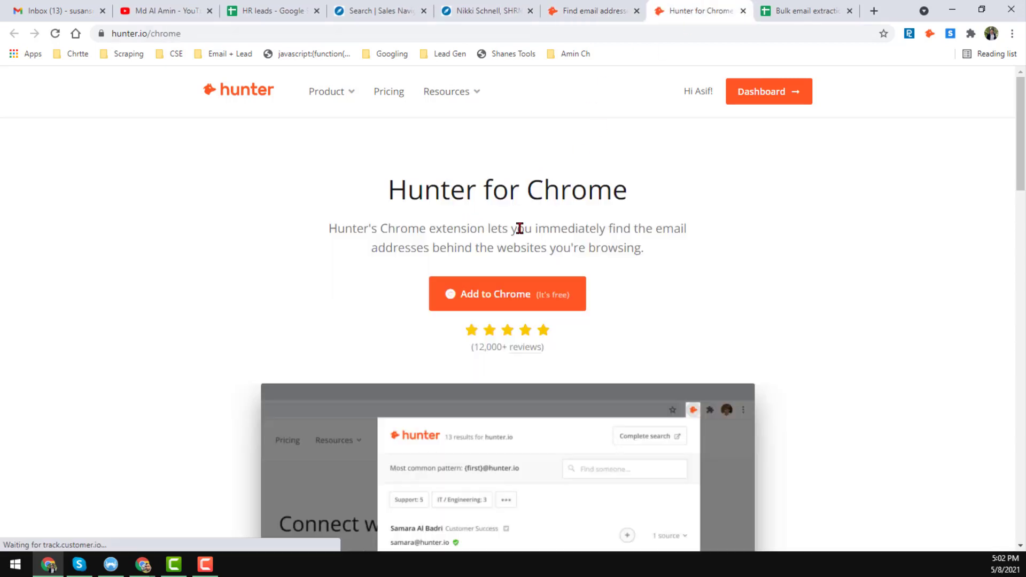
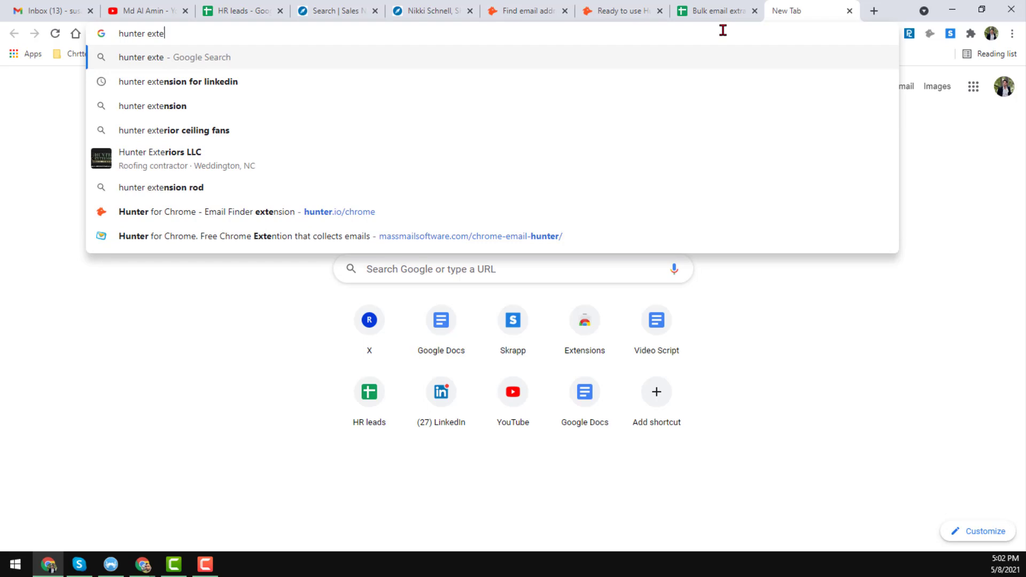
Step: Search Google for "hunter extension for linkedin" and view the Hunter for Chrome result in a new tab
click(143, 82)
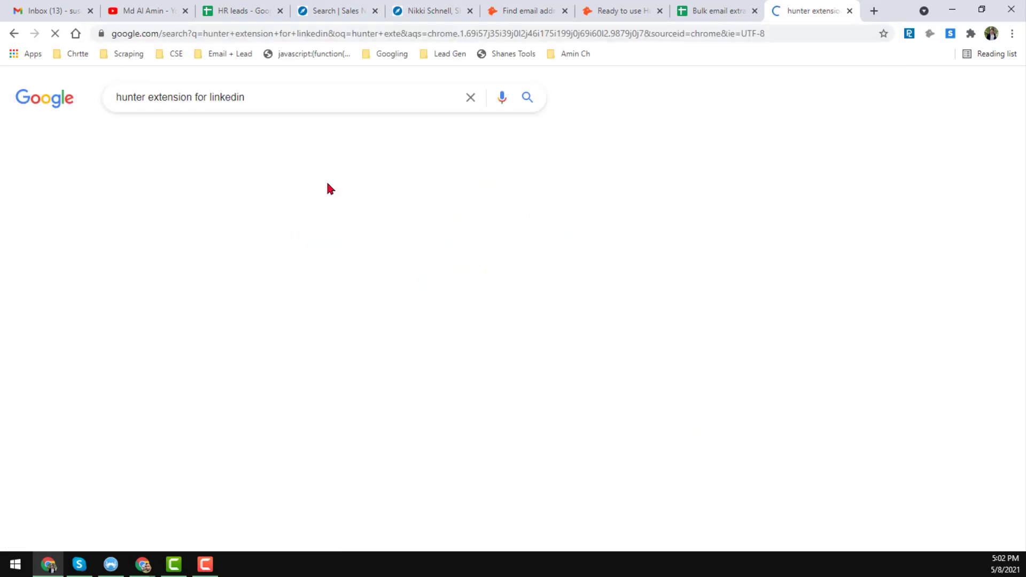
middle_click(195, 208)
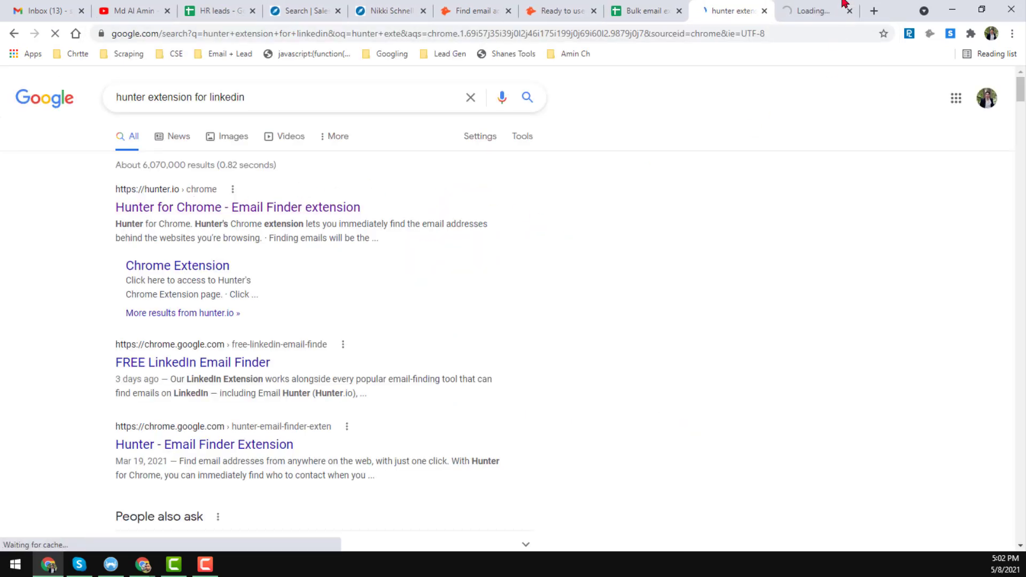
click(807, 7)
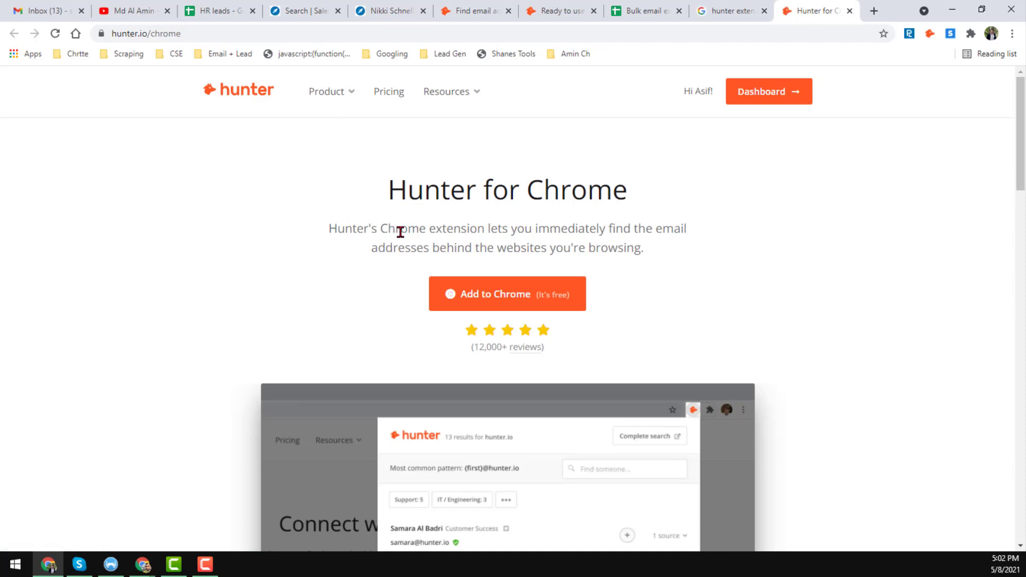
Step: Open Hunter's Chrome Extension help article from the search results, close the duplicate Hunter for Chrome page, and skim the article
click(729, 9)
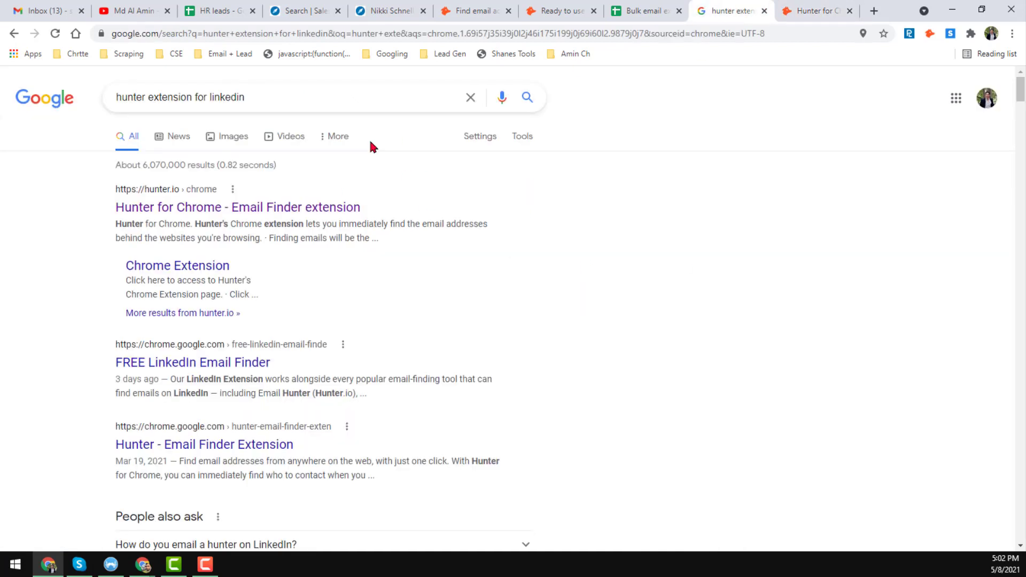
middle_click(195, 272)
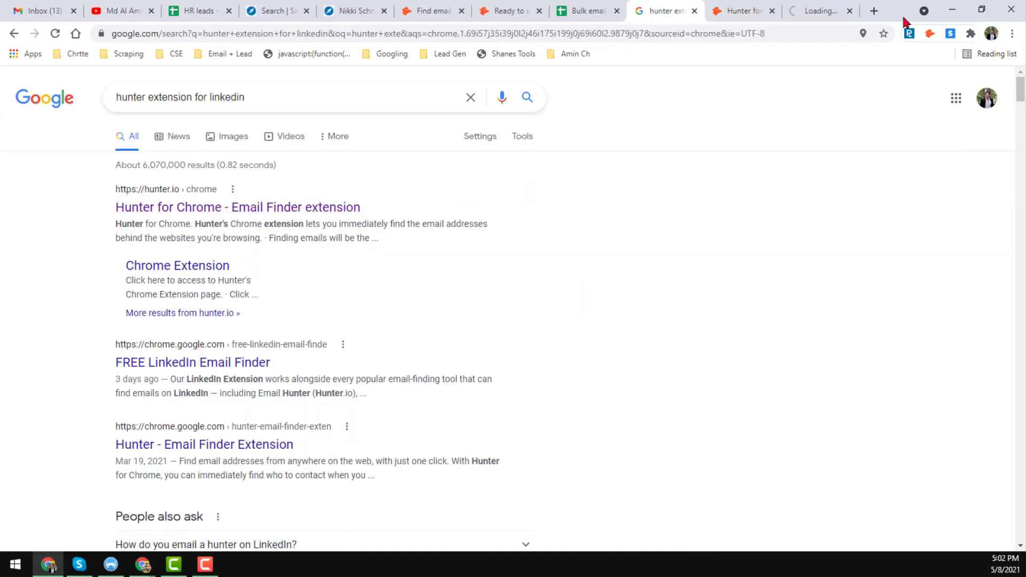
click(756, 5)
click(771, 11)
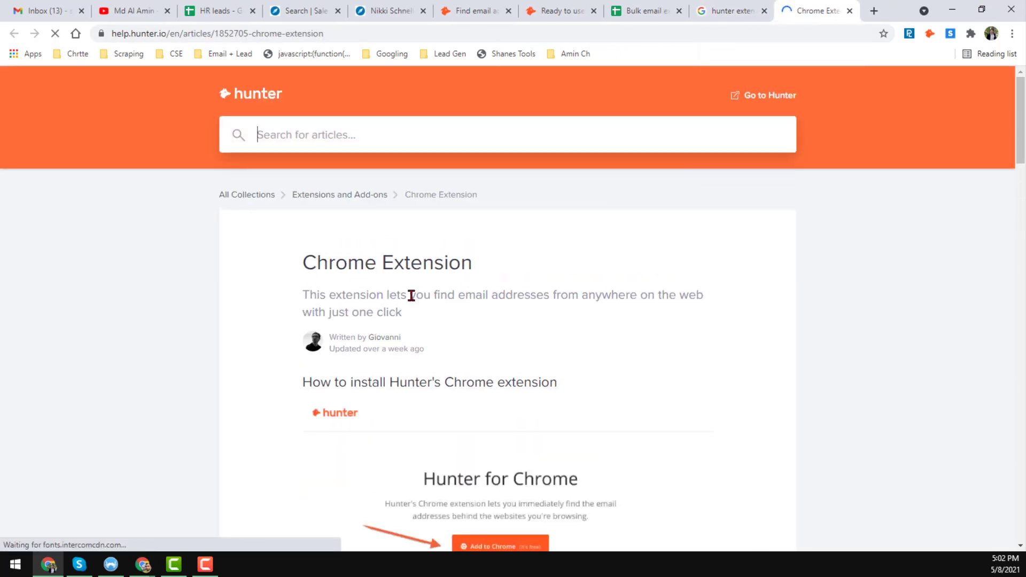
scroll(411, 296, down, 3)
Step: Return to the Hunter home page, glance back at the lead's profile, and open Hunter's Email Finder tool
key(ctrl+6)
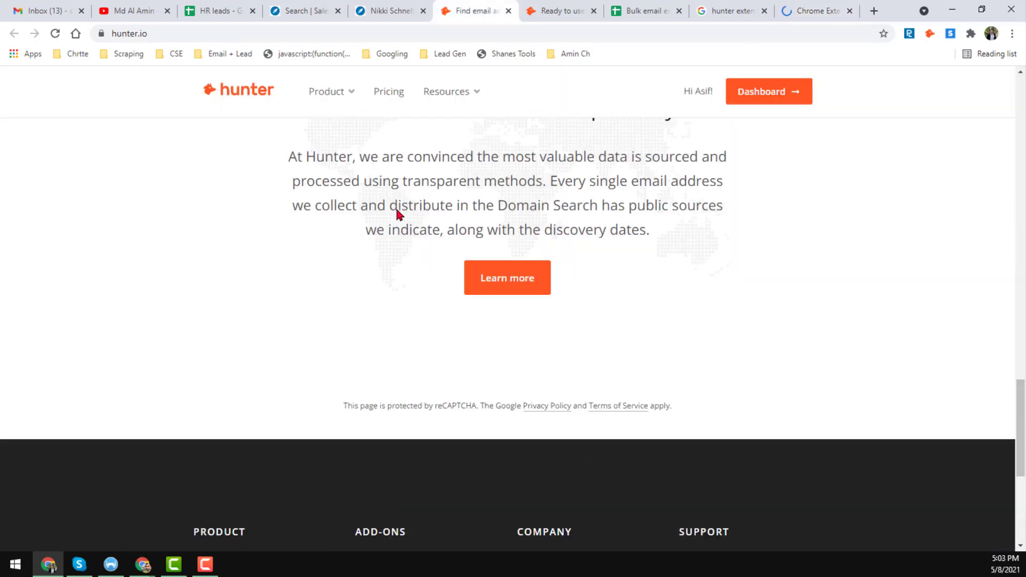
scroll(396, 212, up, 10)
scroll(396, 212, up, 10)
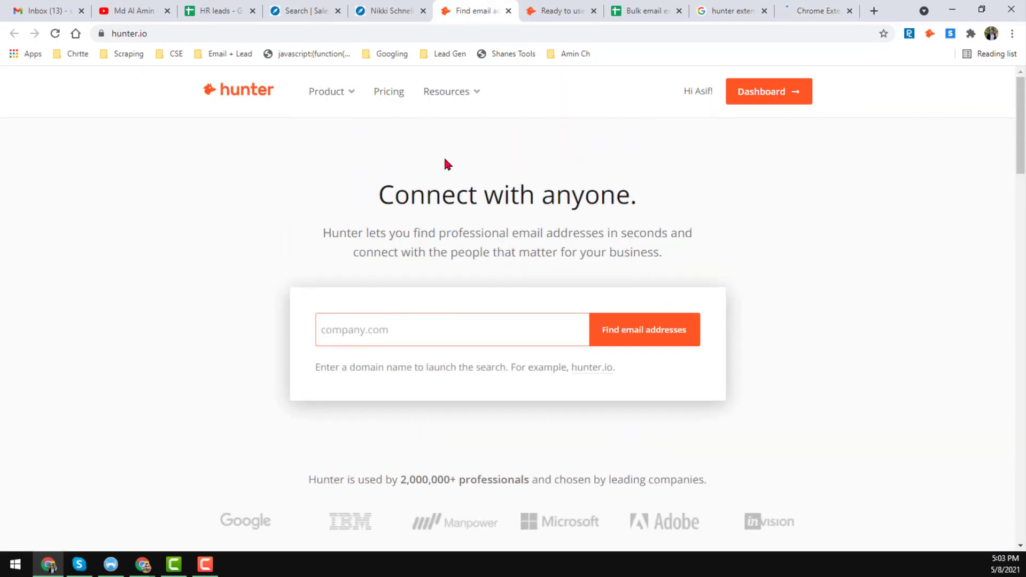
click(390, 6)
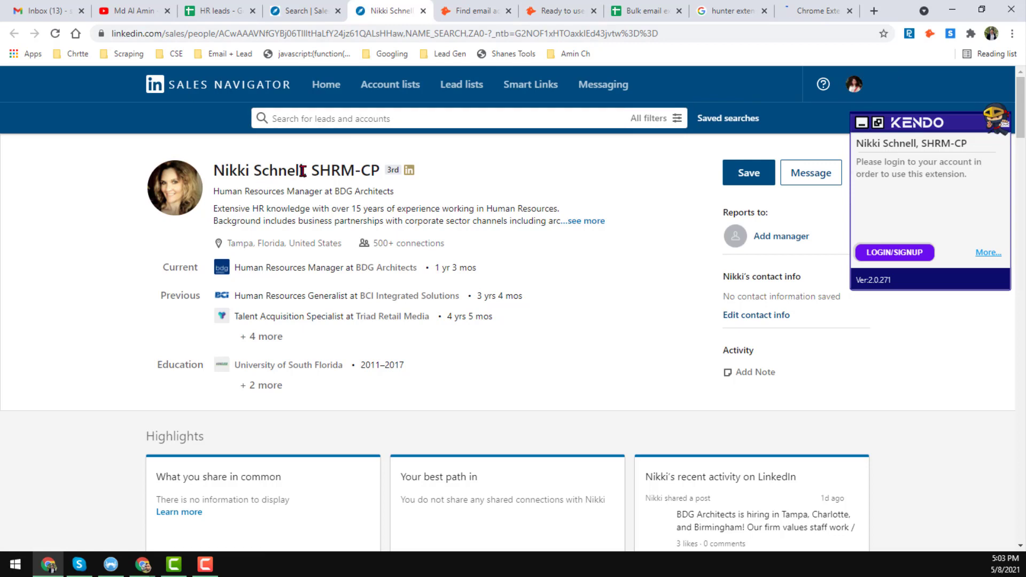
click(485, 8)
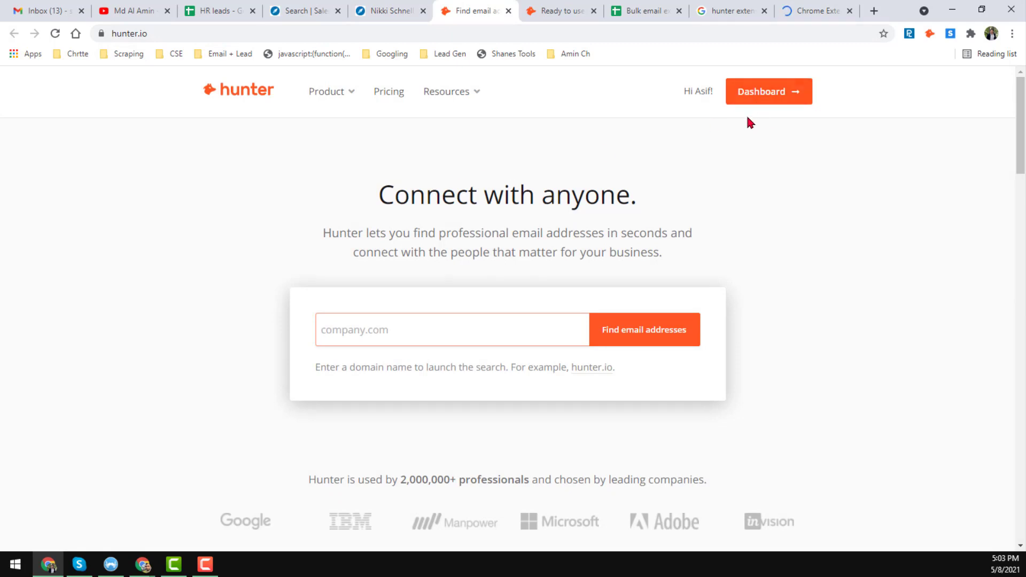
mouse_move(344, 100)
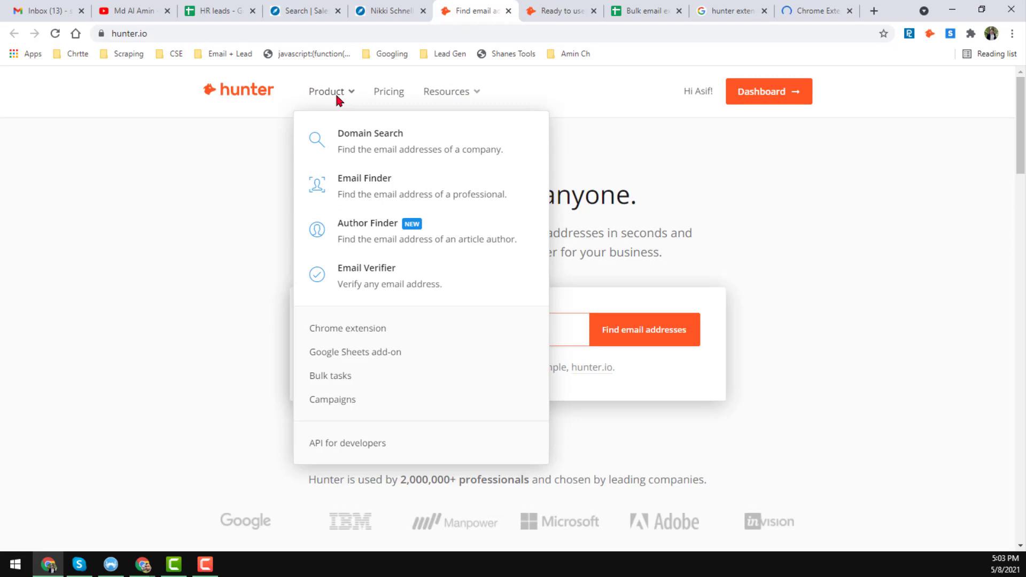
click(382, 193)
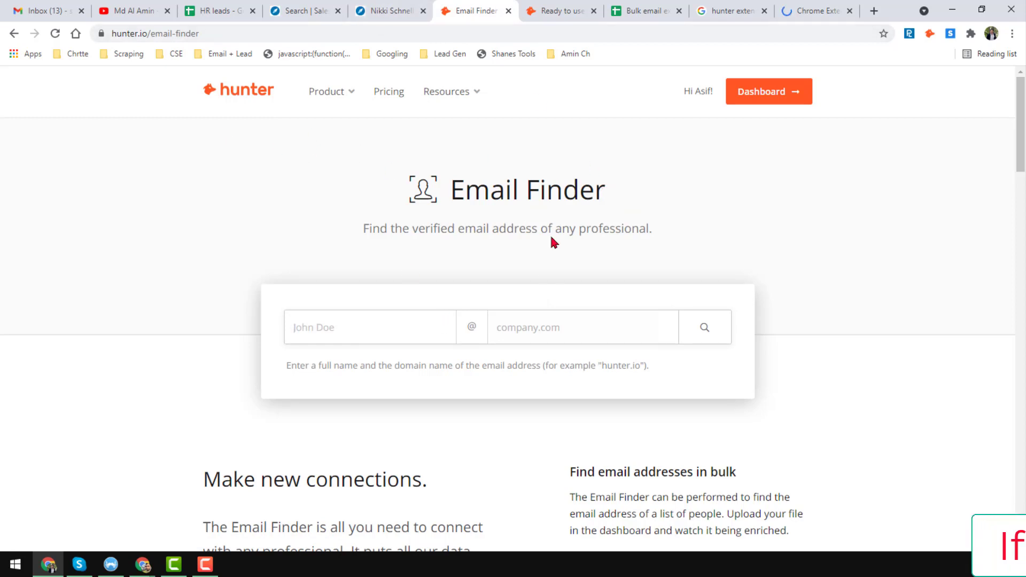
Step: Copy the lead's first and last name from the Sales Navigator profile into the Email Finder's full name field
drag(443, 187, 653, 188)
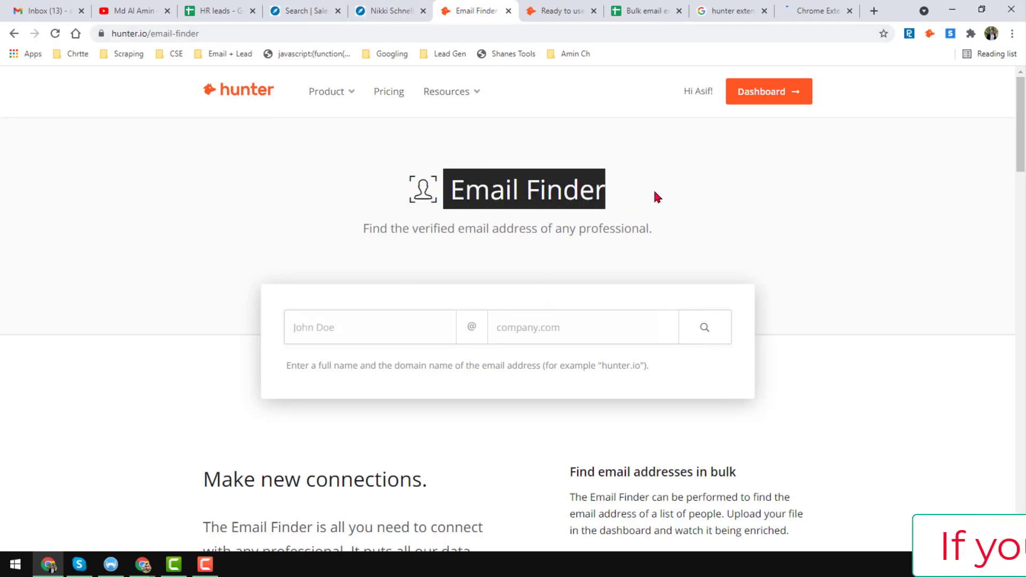
click(653, 188)
click(345, 319)
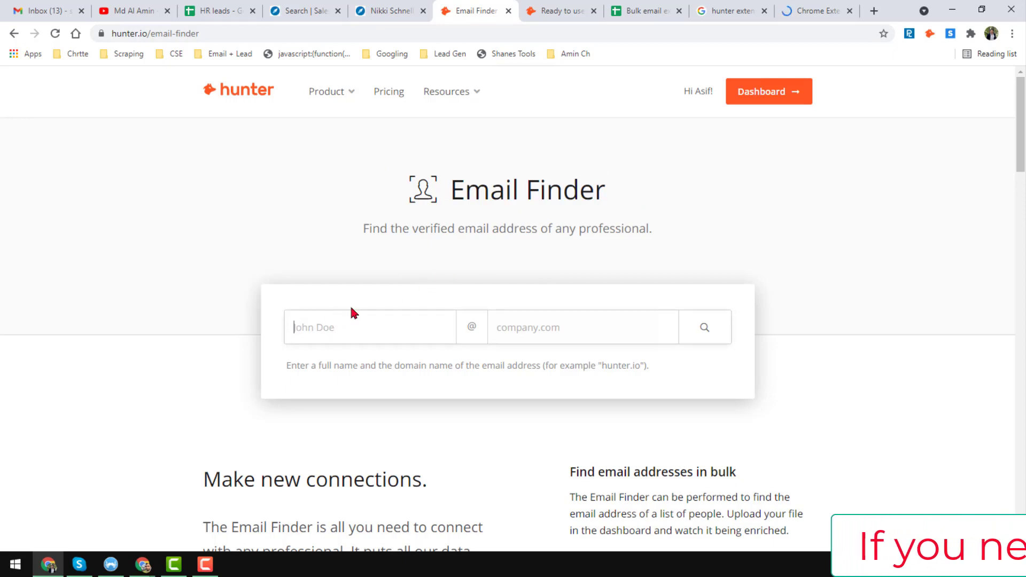
click(543, 328)
click(393, 9)
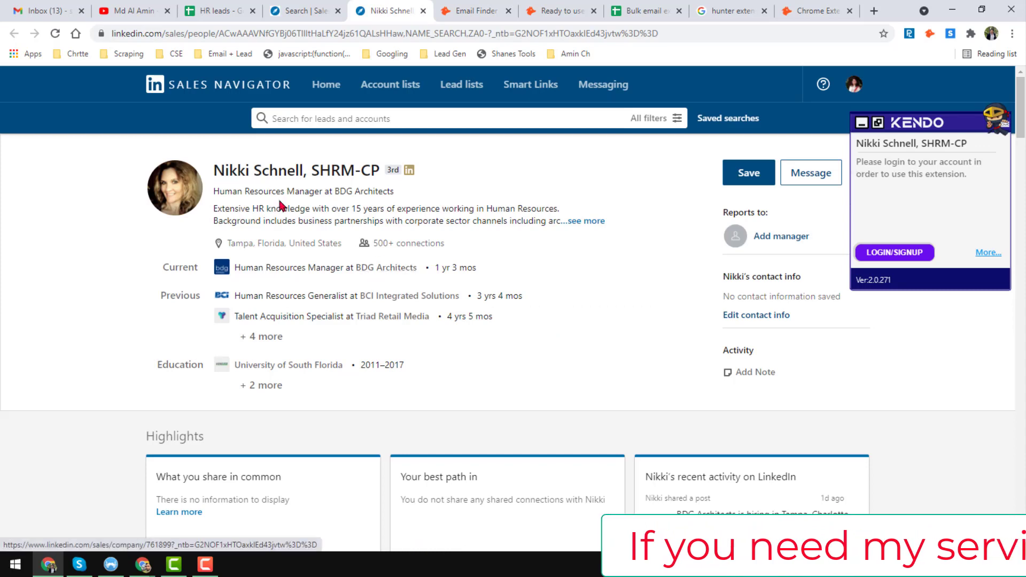
double_click(217, 170)
drag(217, 170, 303, 170)
key(ctrl+c)
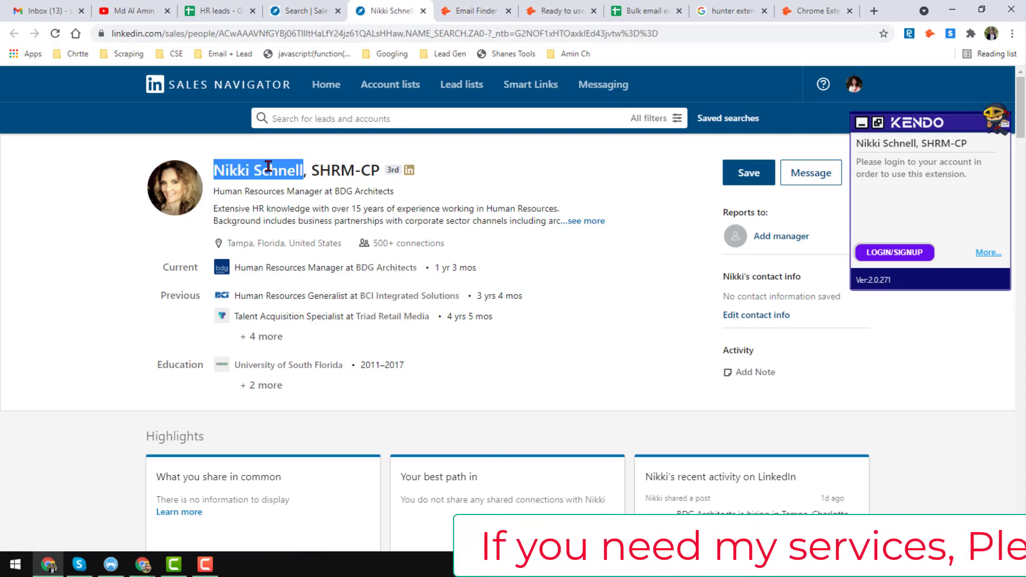
click(463, 12)
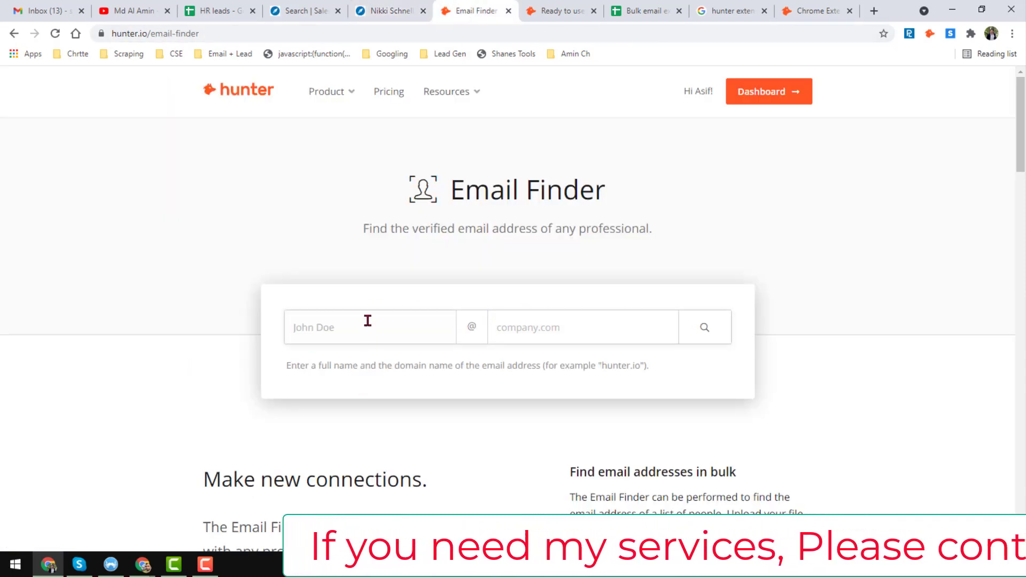
click(366, 321)
key(ctrl+v)
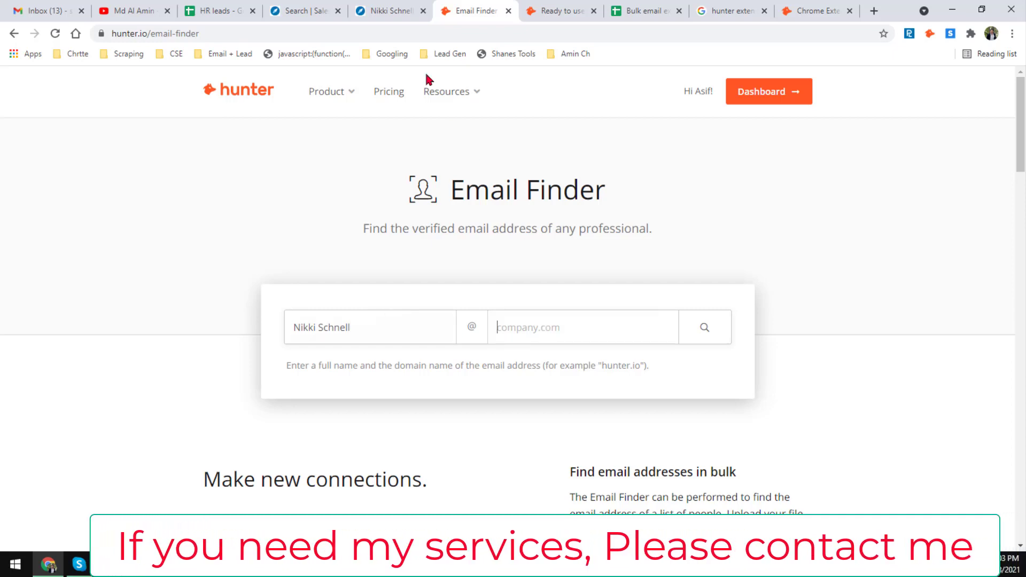
Step: Open the lead's current company, BDG Architects, in Sales Navigator and copy its website link address
click(392, 11)
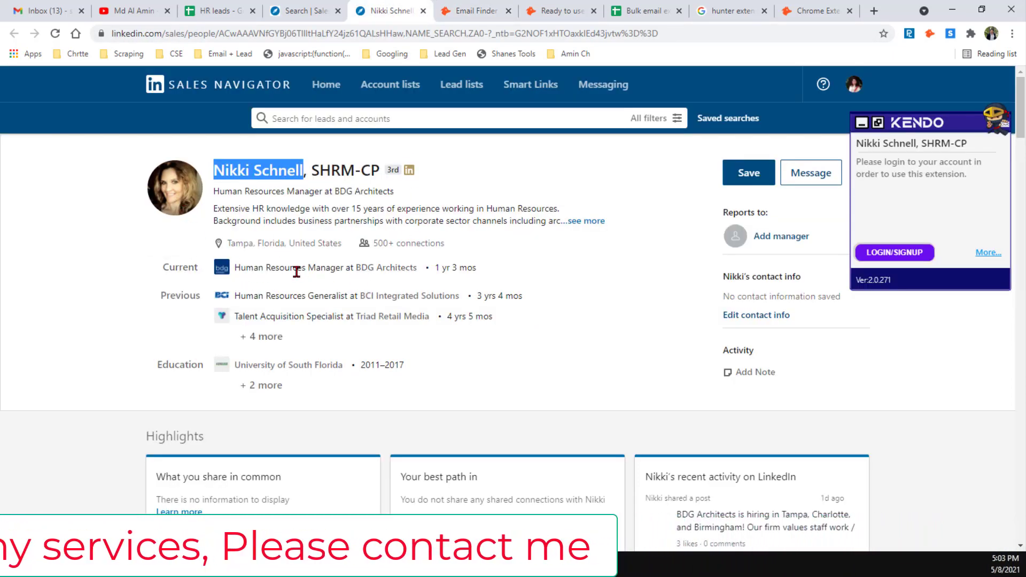
click(384, 272)
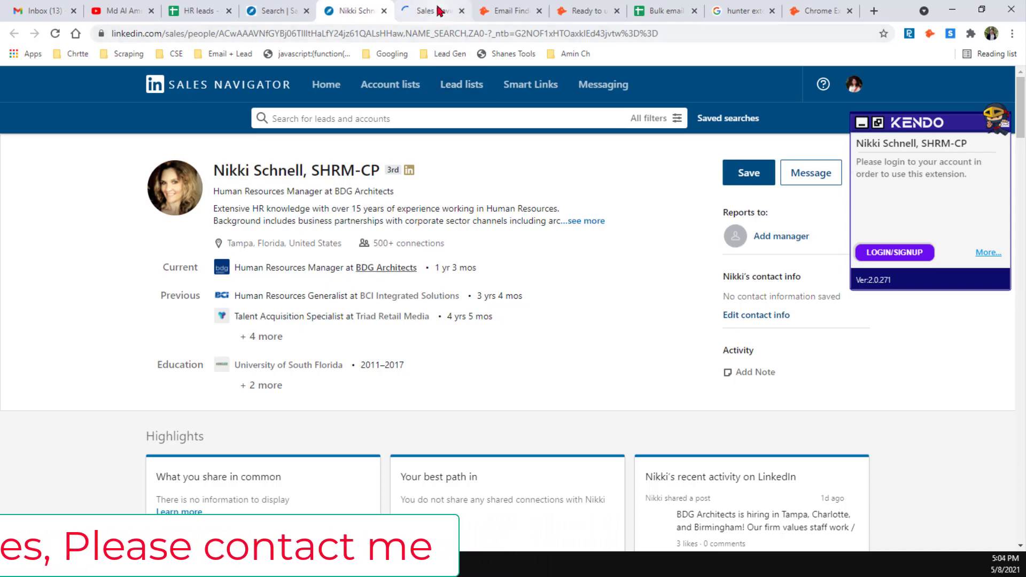
click(432, 12)
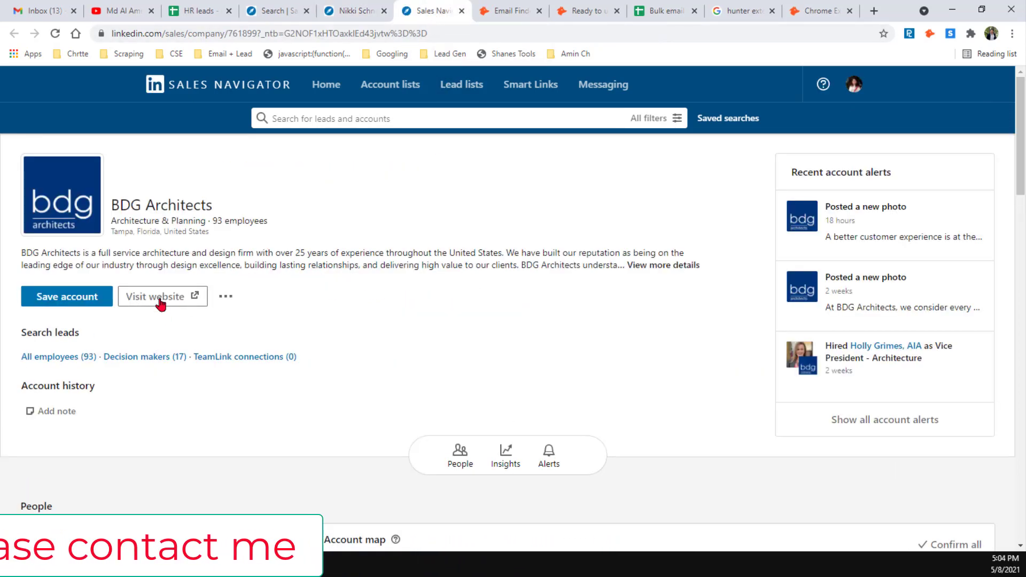
right_click(163, 295)
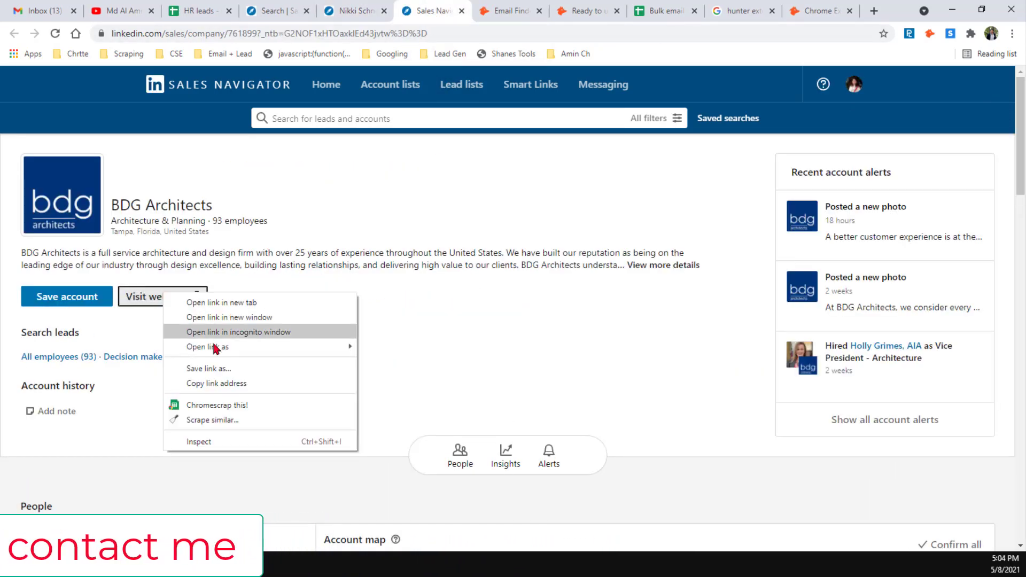
right_click(138, 298)
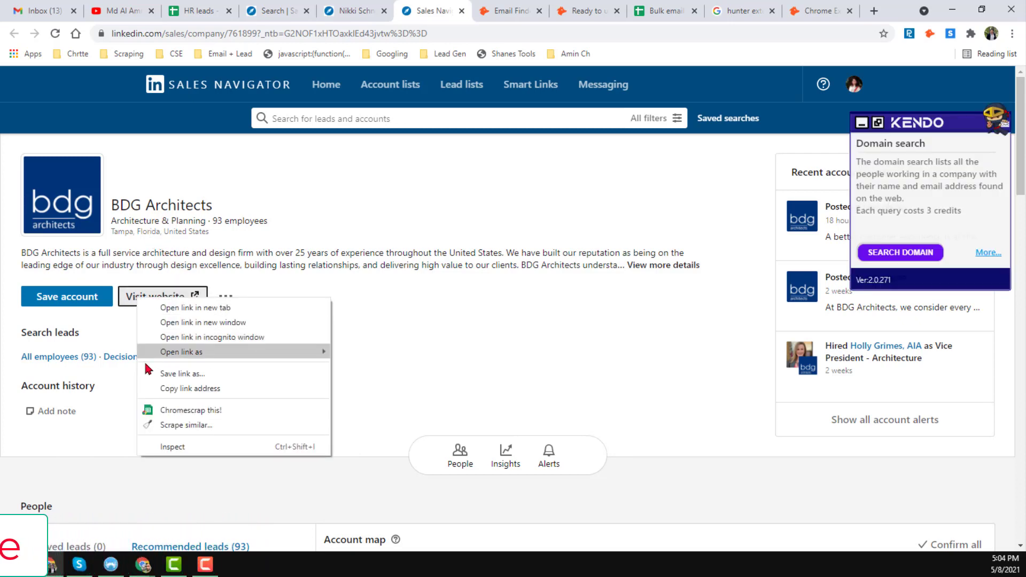
click(188, 388)
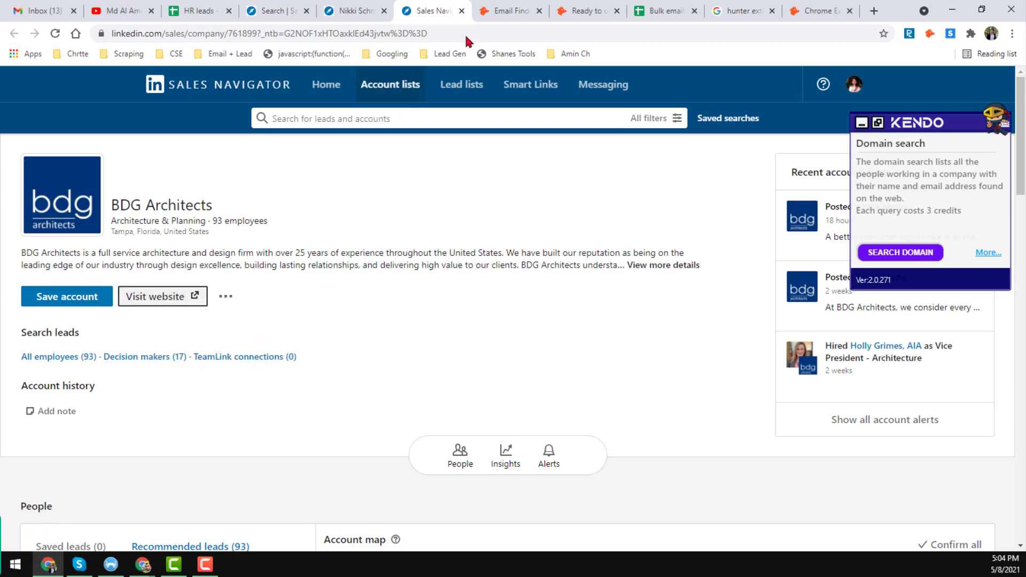
click(510, 11)
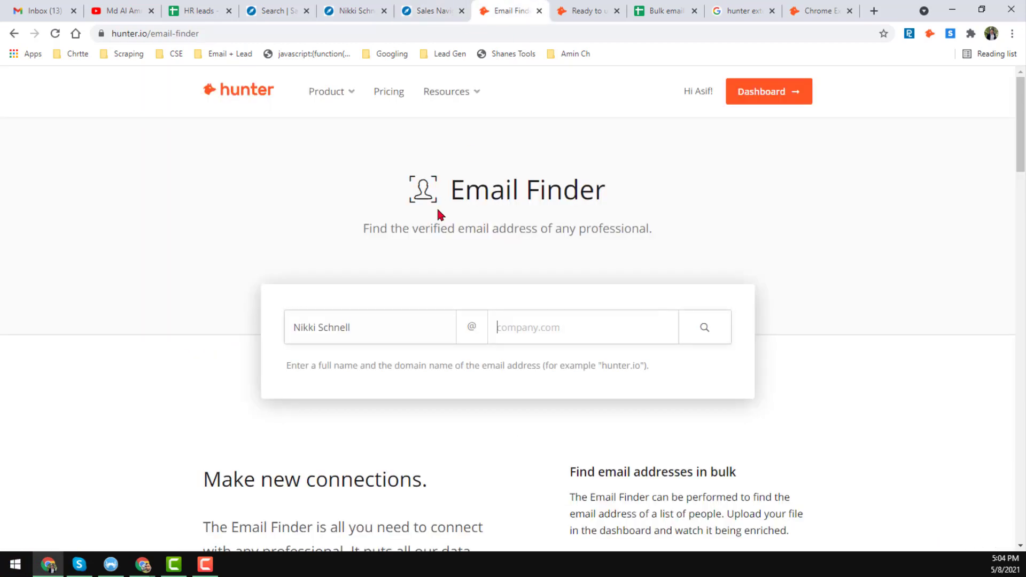
click(607, 10)
click(617, 11)
click(510, 11)
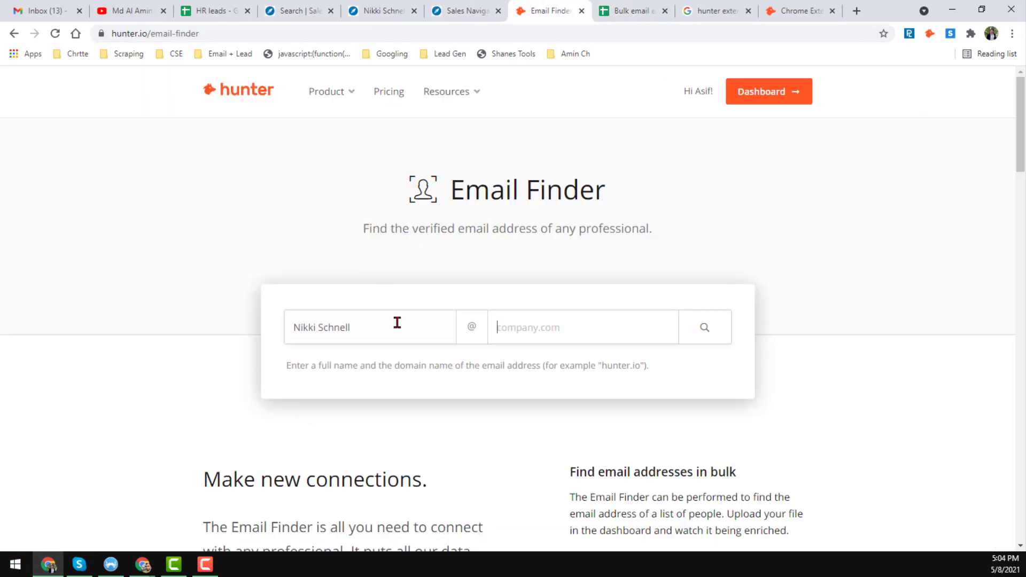
key(ctrl+v)
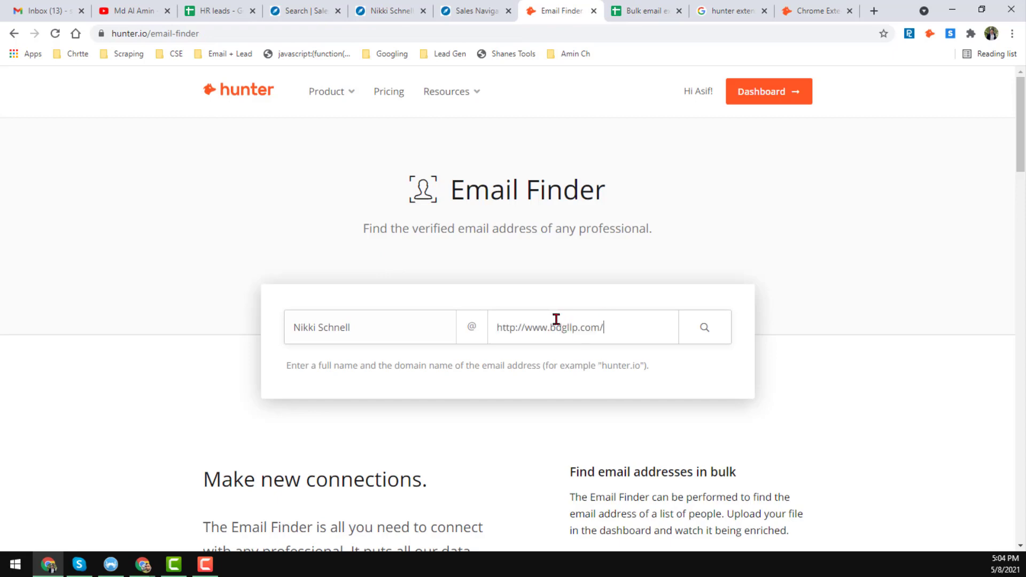
Step: Run the Email Finder search for the lead at the BDG Architects domain and check the name against the Sales Navigator profile
click(709, 331)
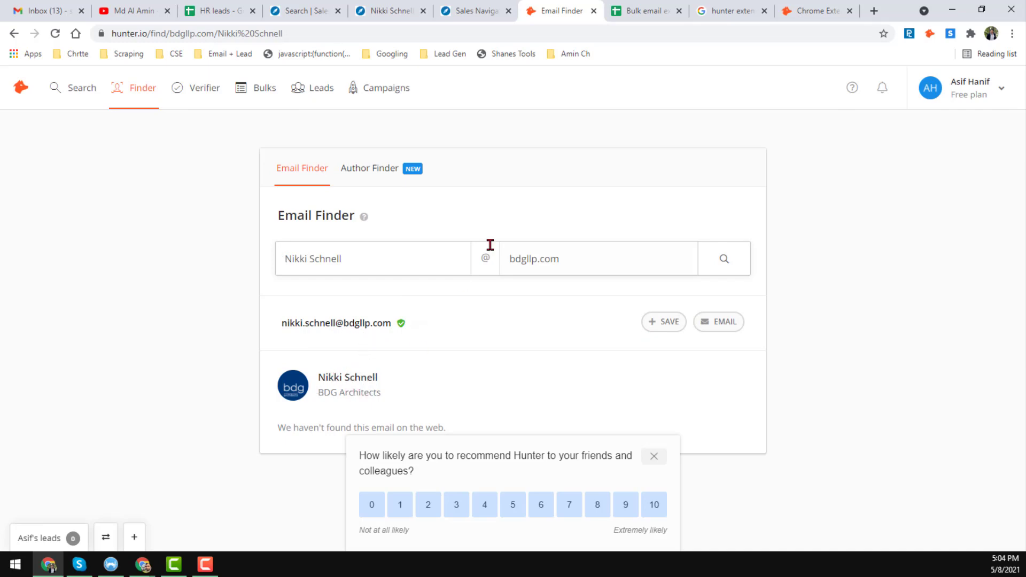
click(470, 10)
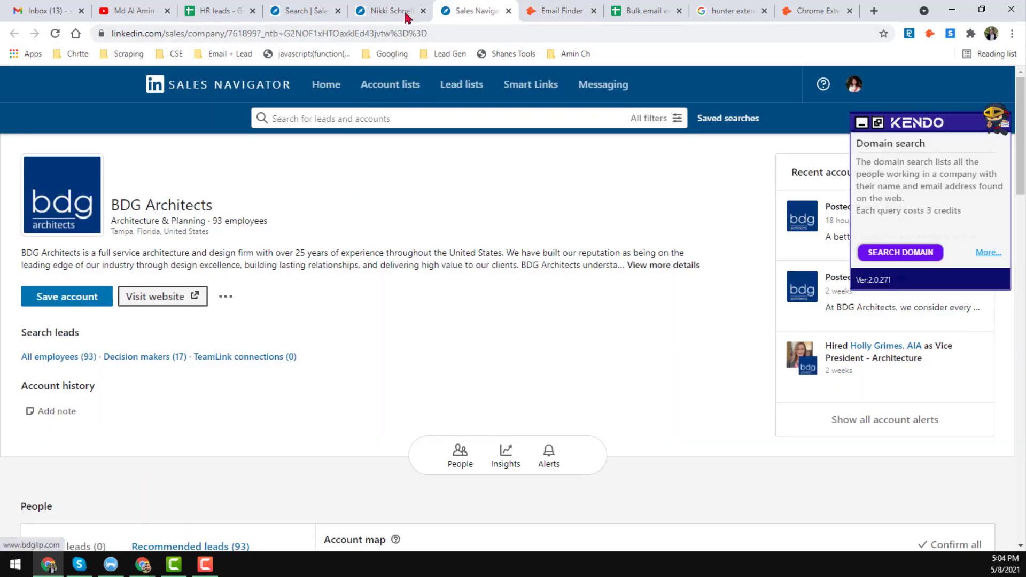
click(396, 10)
drag(214, 170, 337, 170)
click(561, 10)
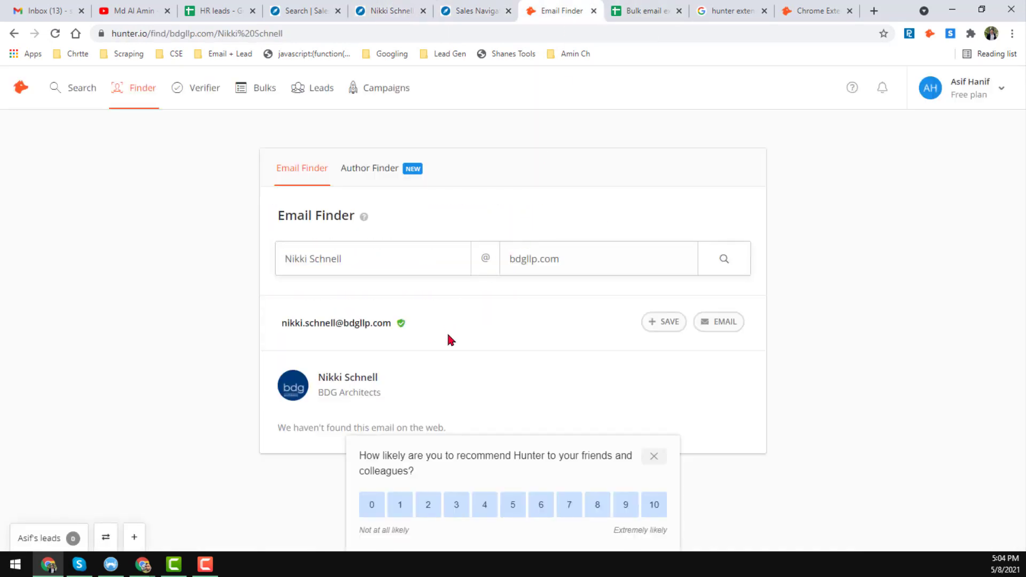
Step: Copy the found email address into the Email address cell D2 of the Bulk email extraction sheet
mouse_move(353, 331)
click(361, 327)
click(655, 10)
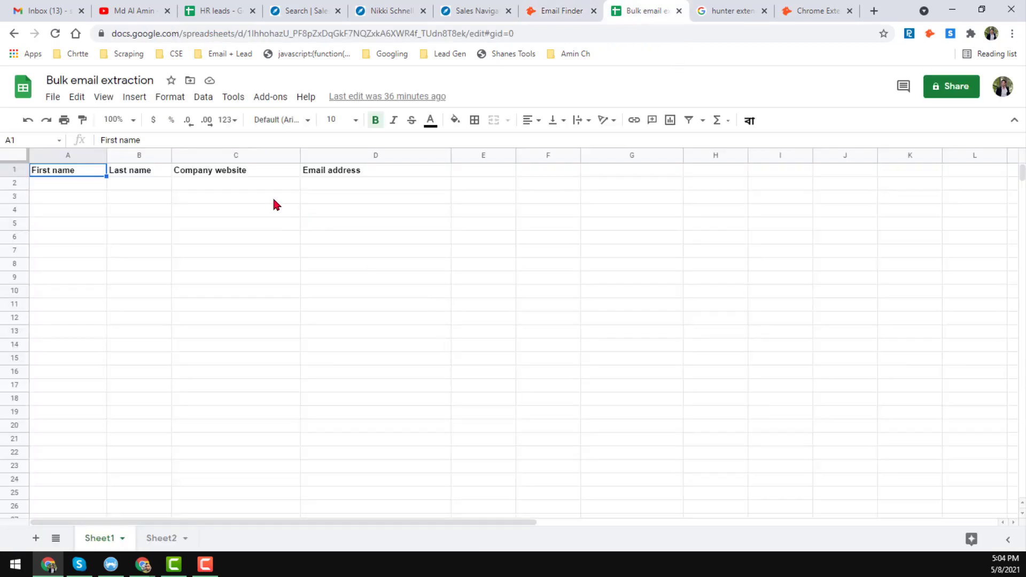
click(256, 185)
click(374, 184)
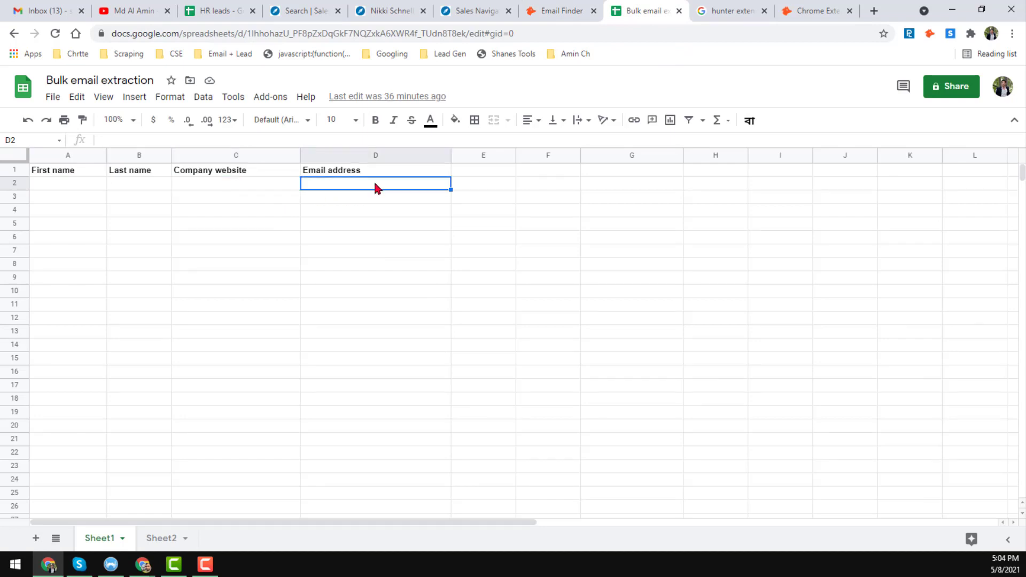
key(ctrl+v)
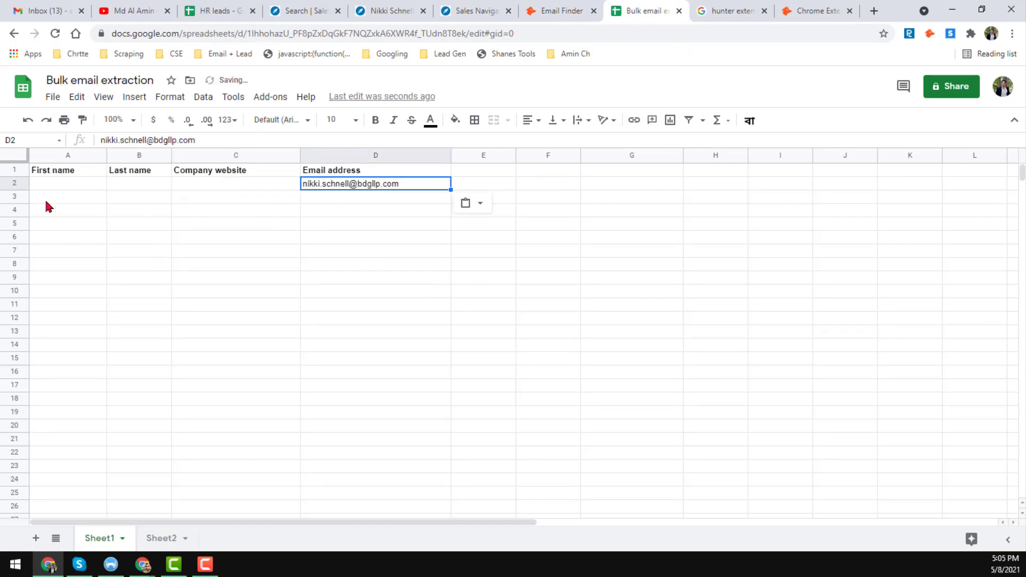
Step: Copy the lead's full name from Hunter into row 2, splitting it into First name in A2 and Last name in B2
click(53, 184)
click(547, 11)
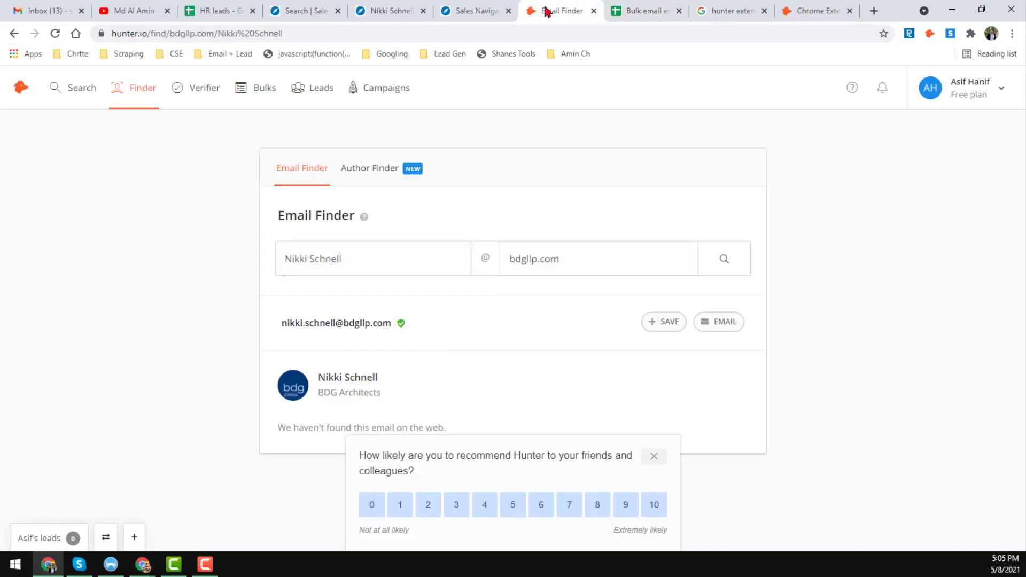
triple_click(425, 246)
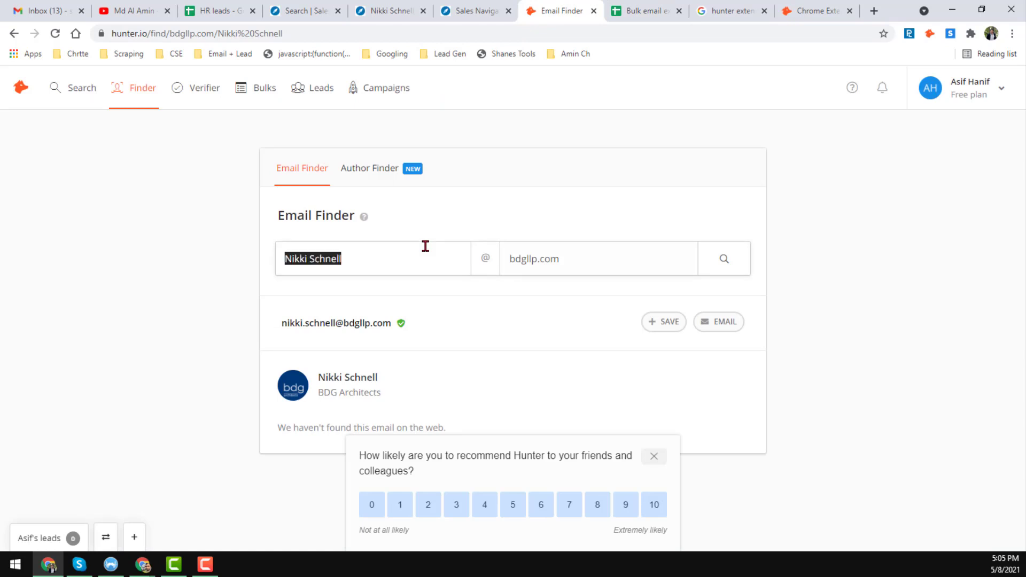
click(609, 12)
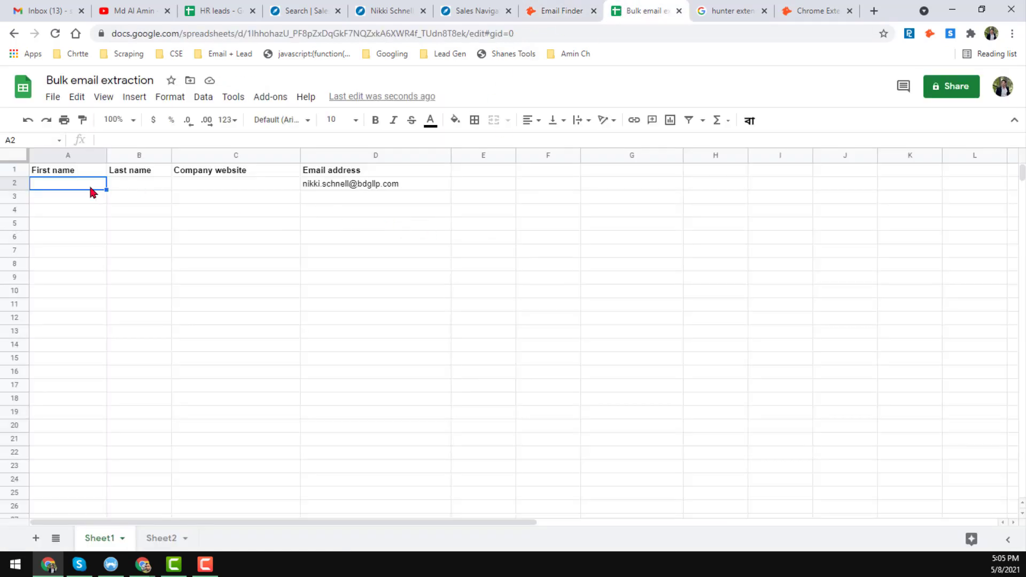
key(ctrl+v)
double_click(142, 140)
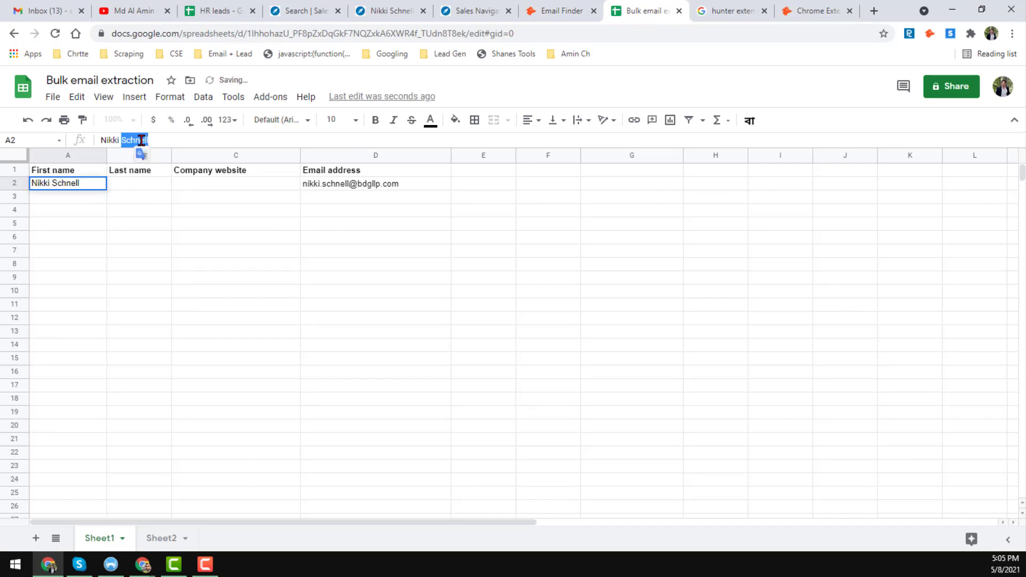
key(ctrl+x)
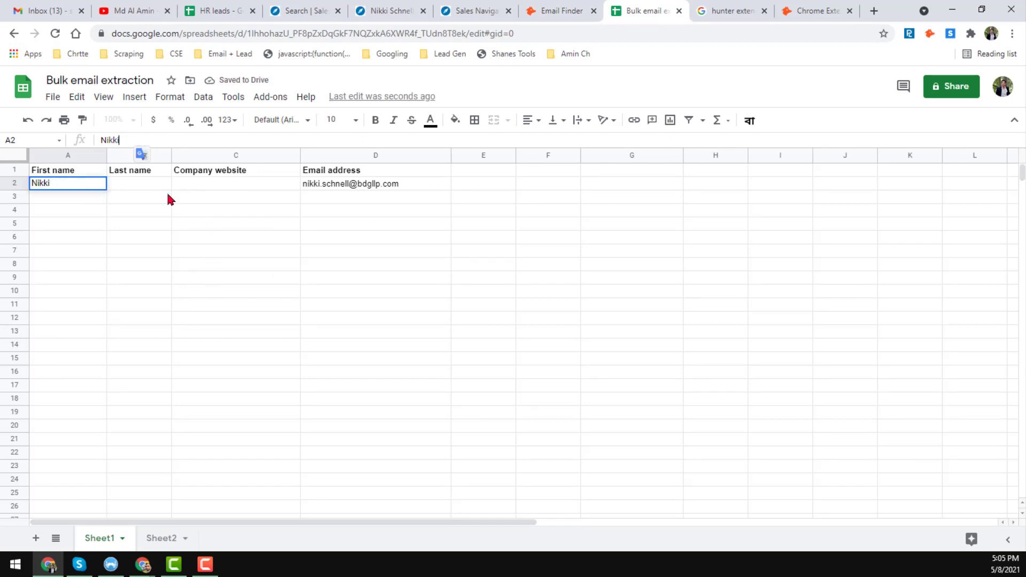
click(150, 187)
key(ctrl+v)
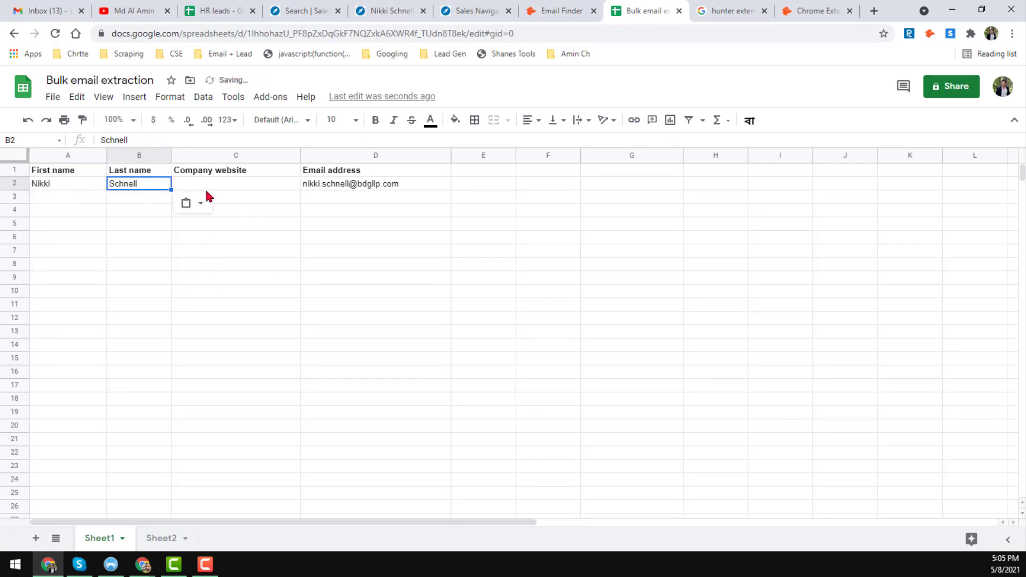
Step: Copy the domain bdgllp.com from Hunter's Email Finder into the Company website cell C2 of the sheet
click(207, 187)
click(734, 10)
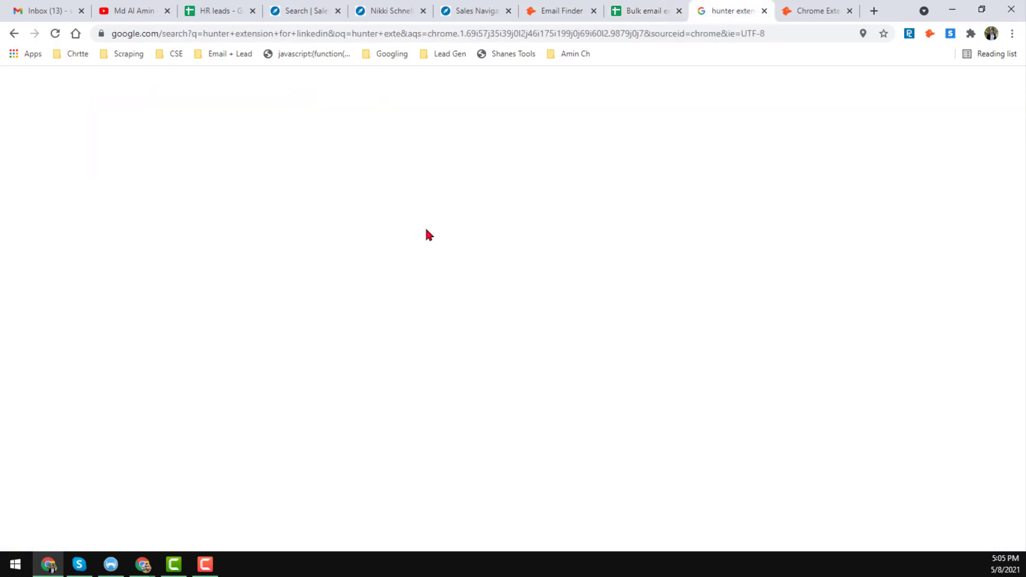
click(624, 4)
click(572, 7)
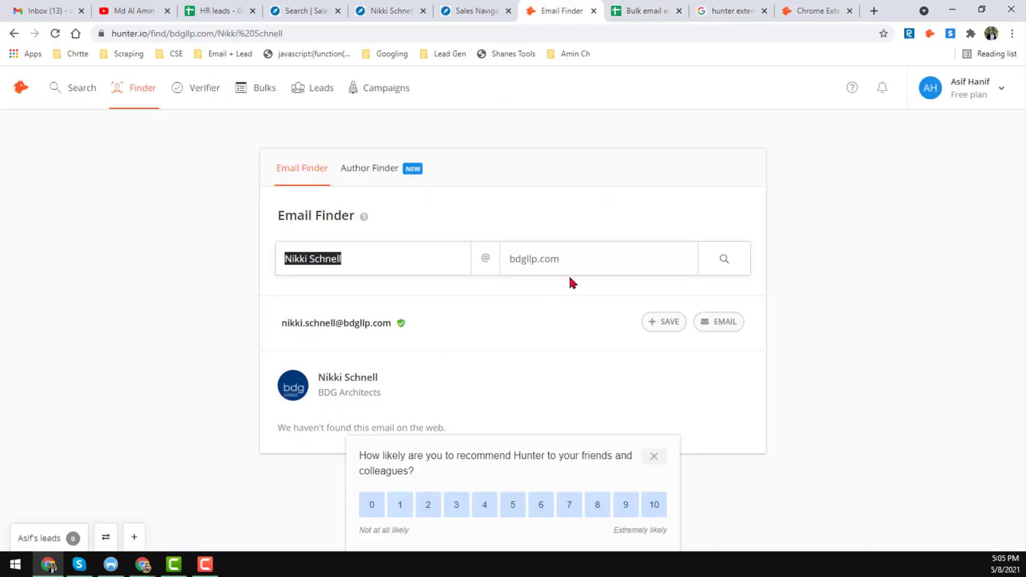
click(589, 262)
double_click(588, 261)
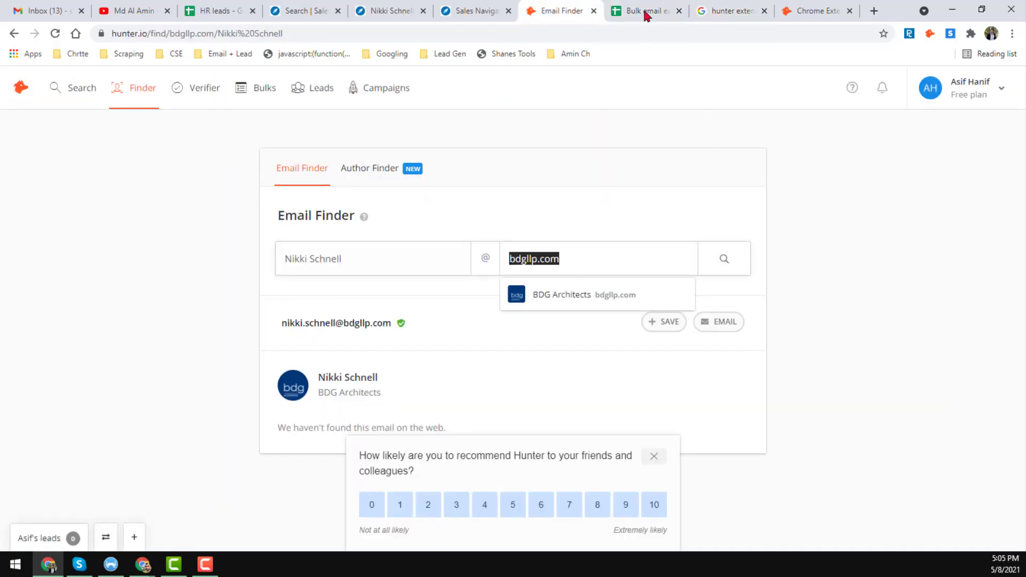
click(647, 12)
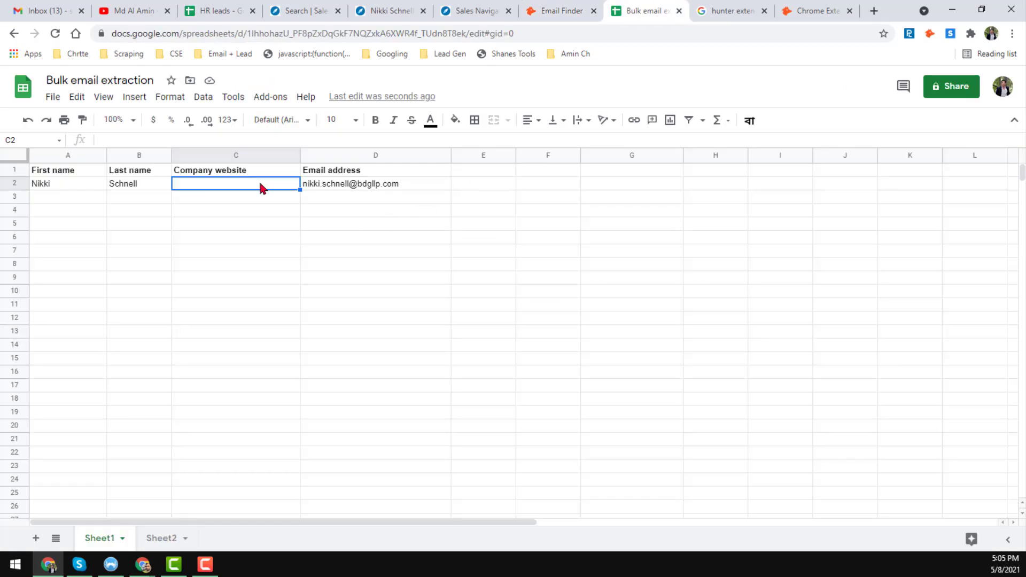
key(ctrl+v)
click(386, 184)
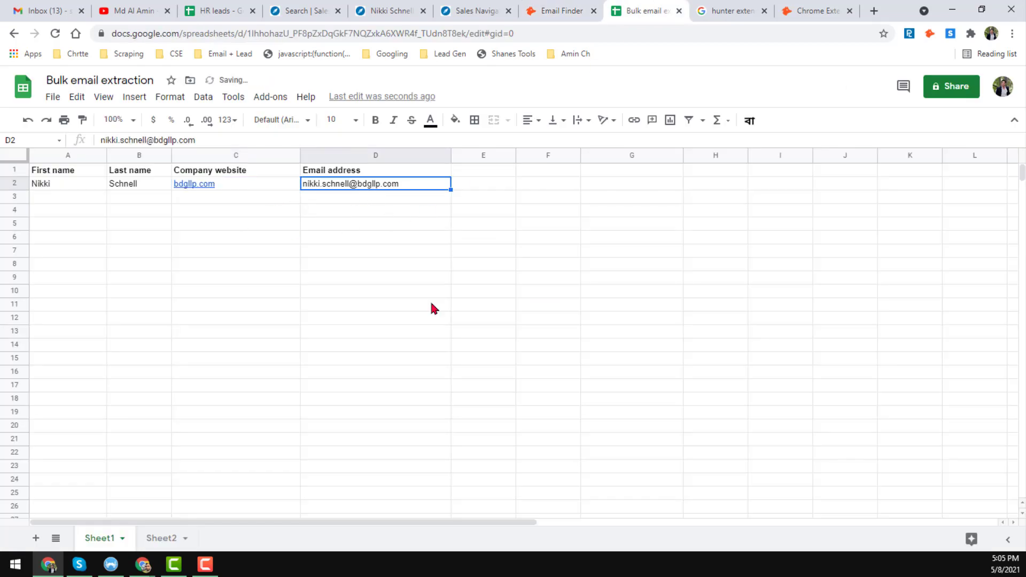
click(476, 182)
click(73, 197)
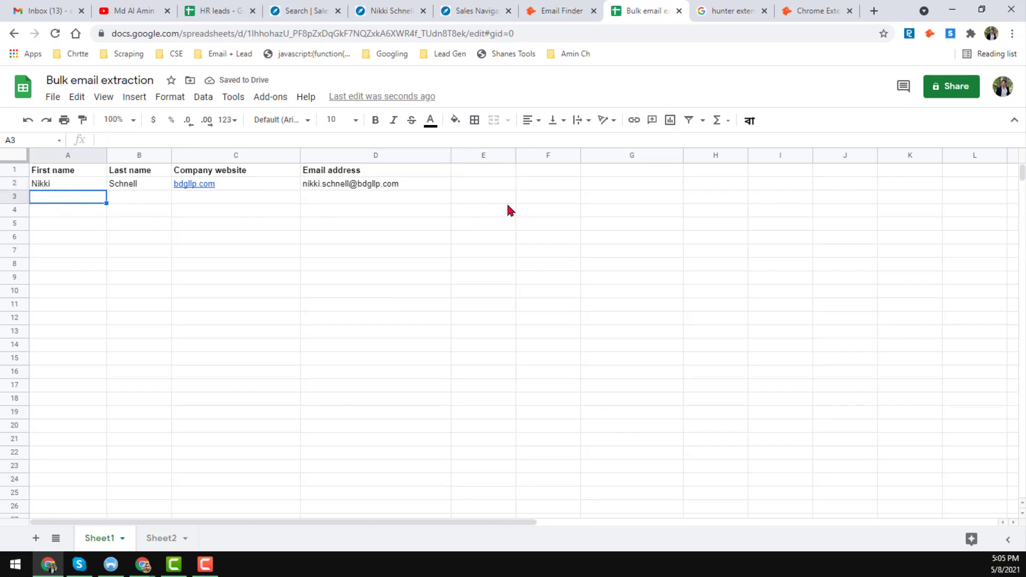
Step: Close the BDG Architects and first lead pages, and open the second lead's profile from the Sales Navigator search results
click(467, 6)
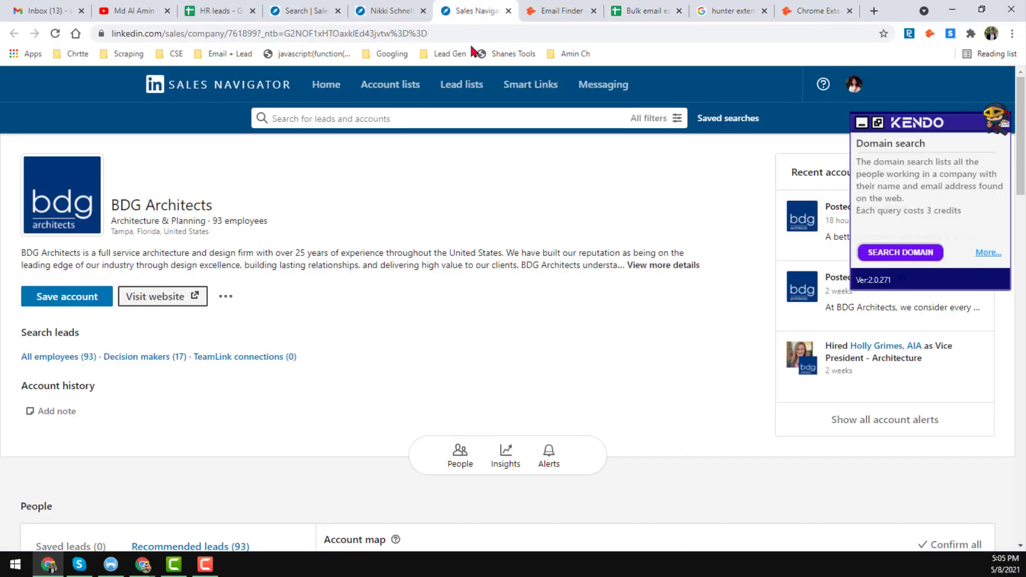
key(ctrl+w)
click(424, 7)
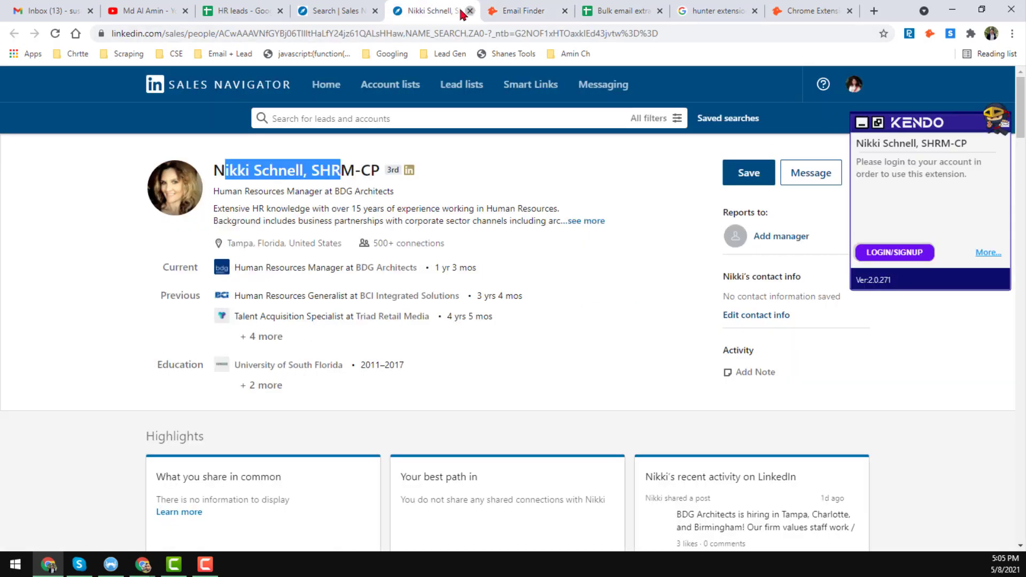
click(471, 11)
click(355, 5)
scroll(376, 342, down, 2)
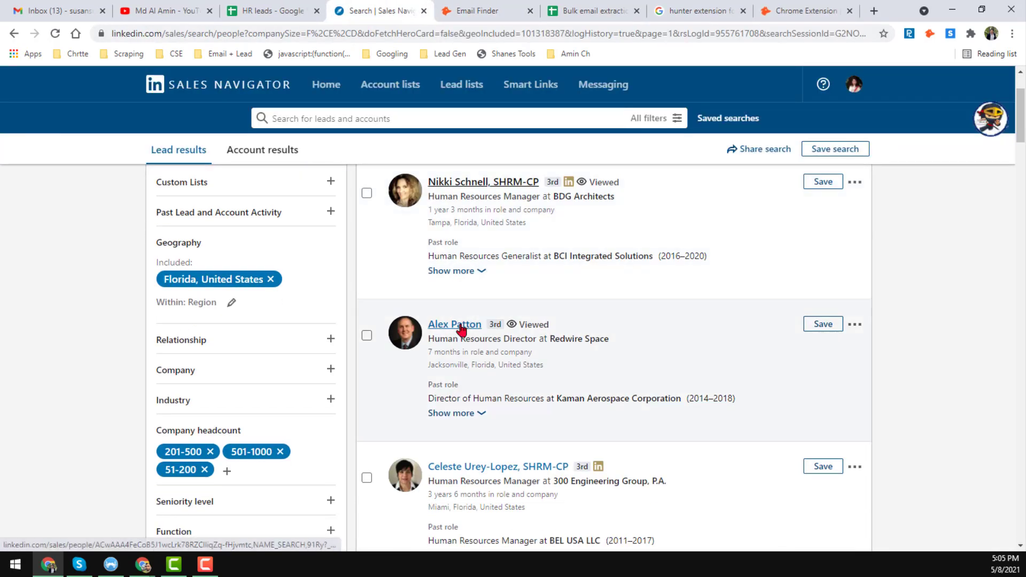
middle_click(458, 323)
key(ctrl+Tab)
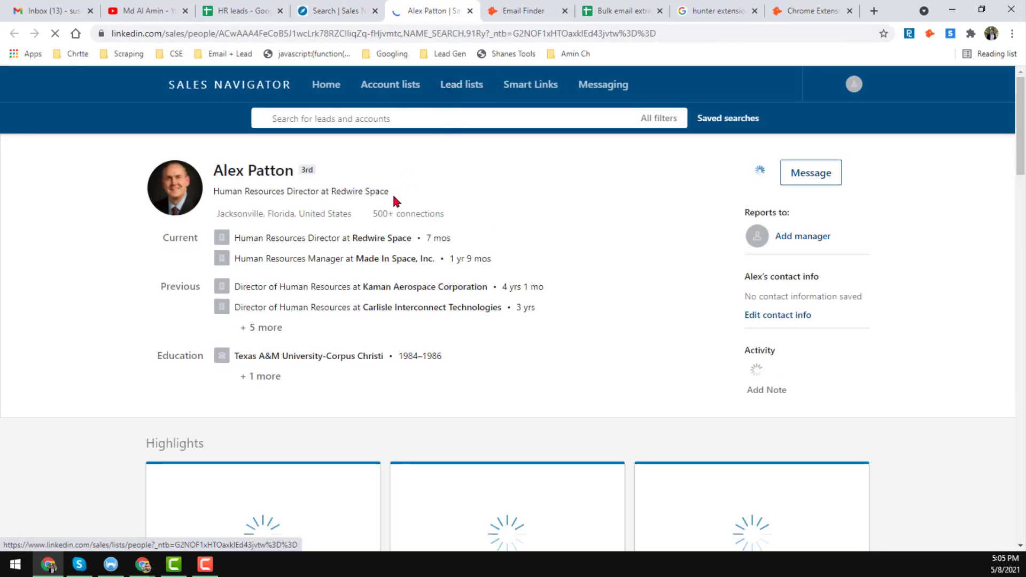
Step: Copy the second lead's full name from the profile and replace the name in Hunter's Email Finder with it
double_click(227, 170)
drag(249, 171, 262, 172)
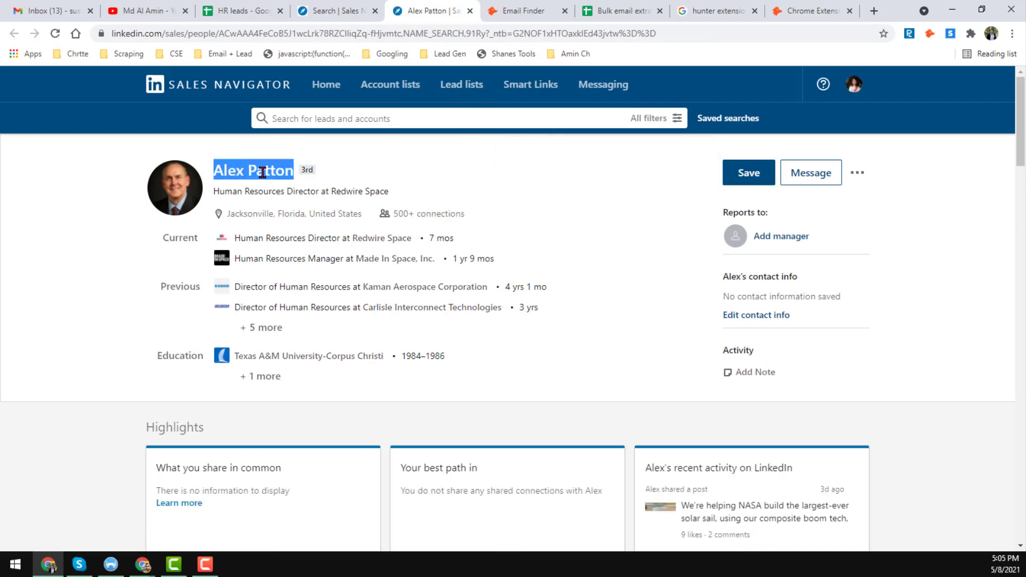
click(521, 10)
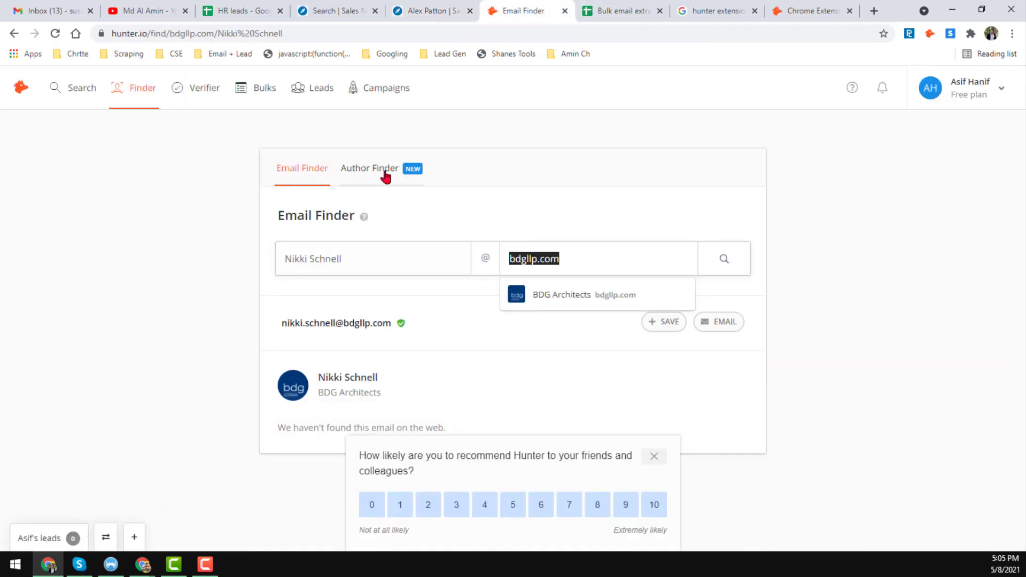
click(392, 265)
key(ctrl+a)
key(ctrl+v)
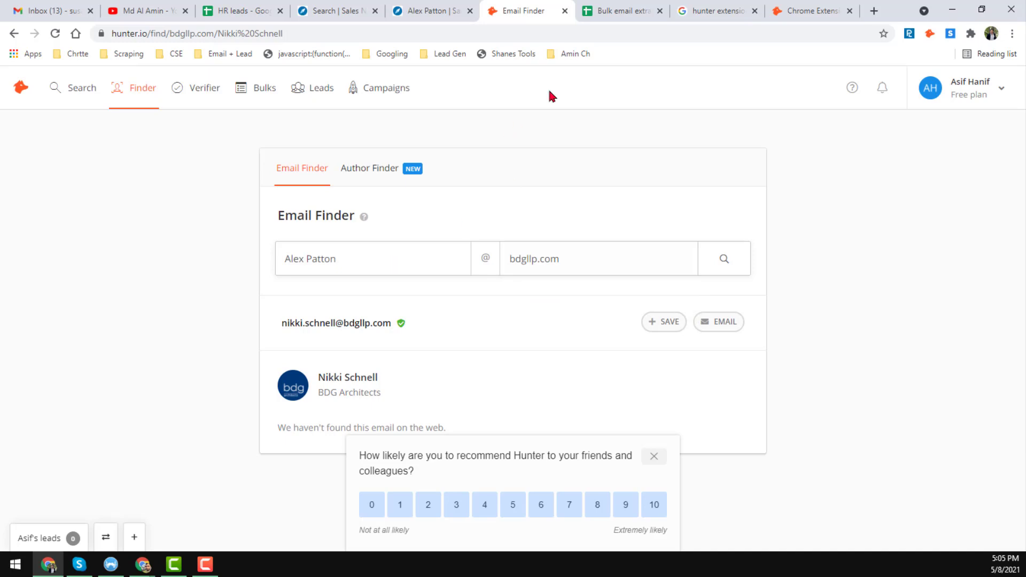
Step: Paste the second lead's name into row 3 of the sheet, splitting it into First name in A3 and Last name in B3
click(603, 10)
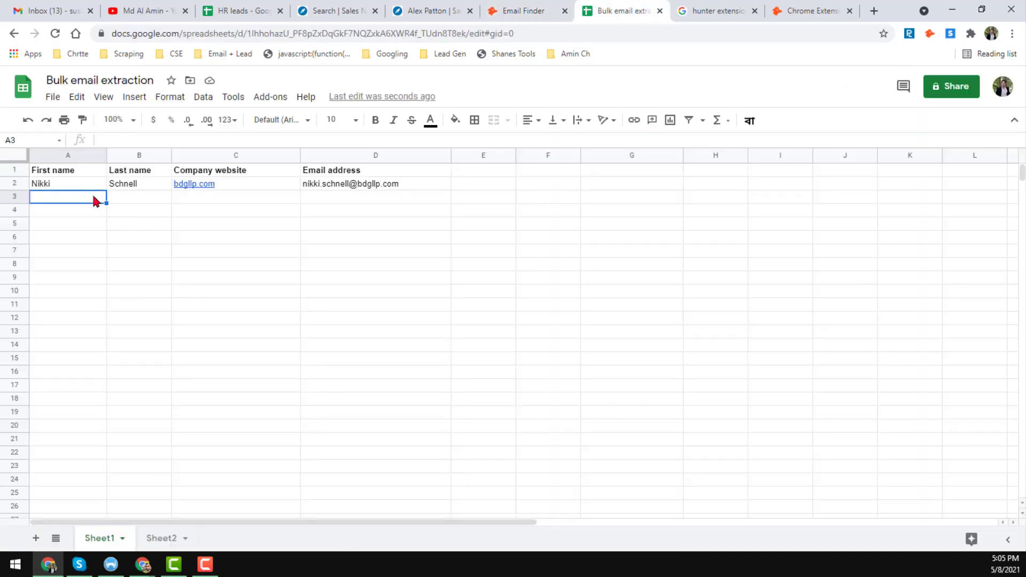
double_click(95, 201)
key(ctrl+v)
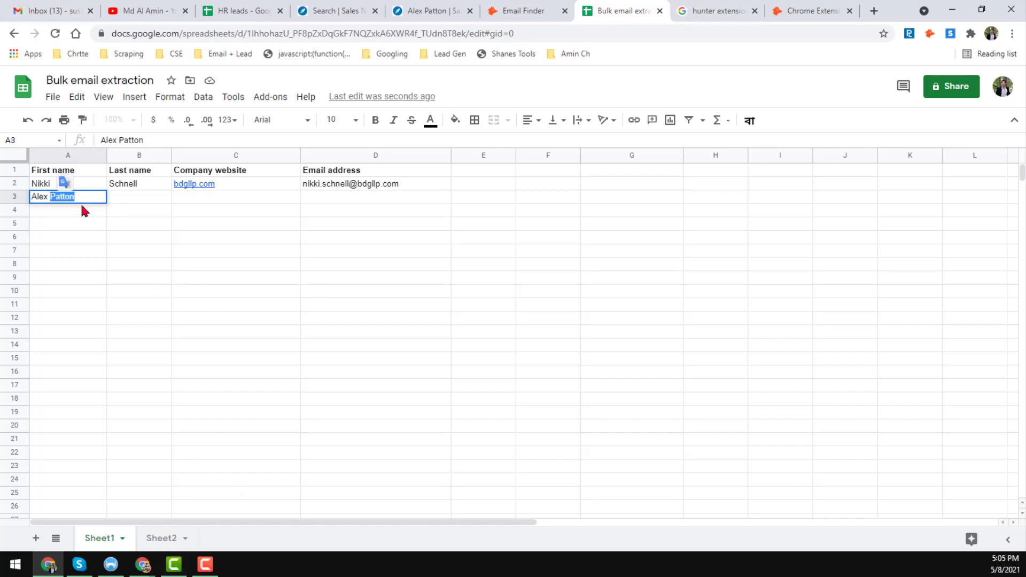
key(ctrl+x)
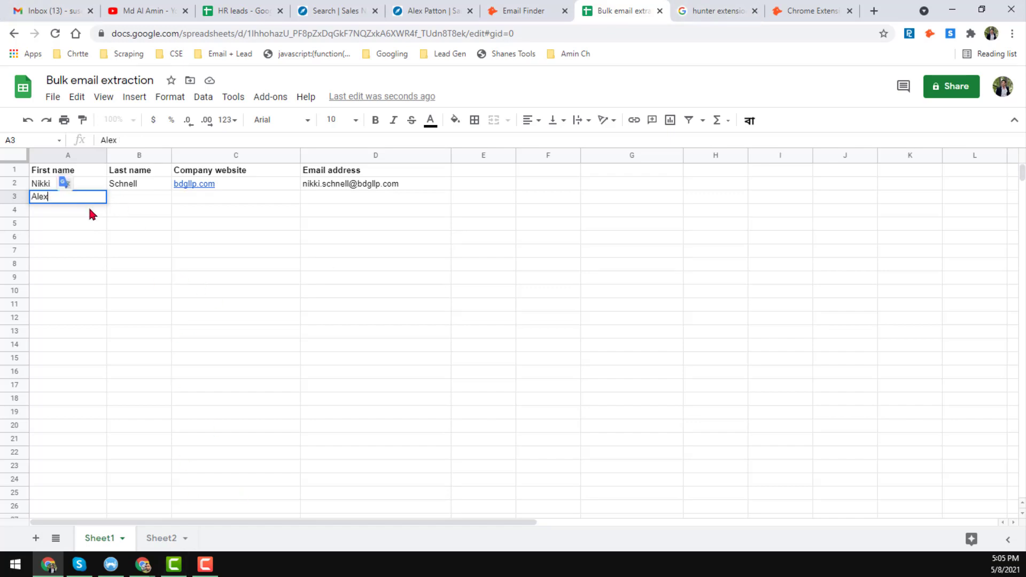
click(138, 199)
key(ctrl+v)
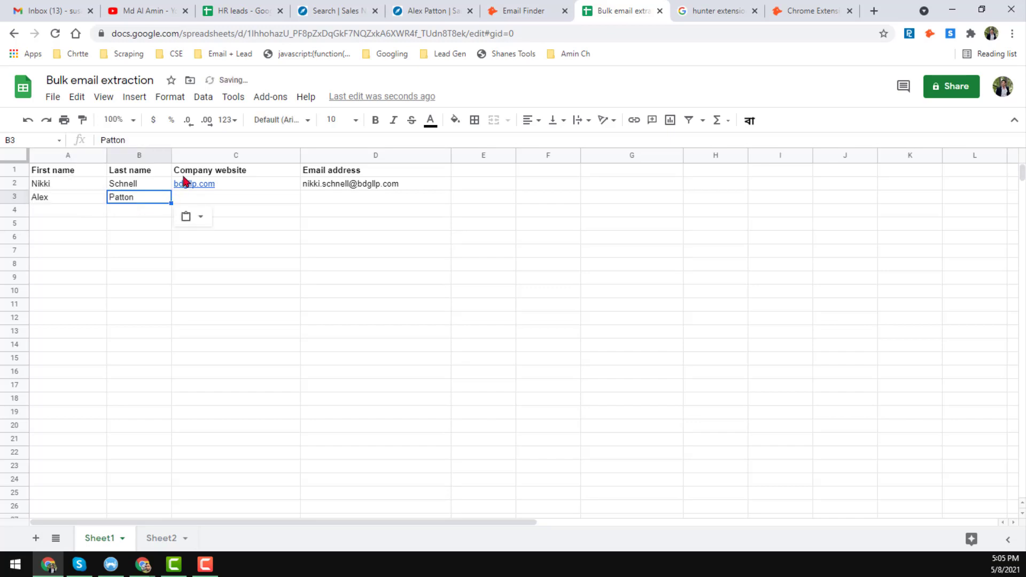
Step: Open the second lead's current company, Redwire Space, in Sales Navigator, copy its website link address, and return to Hunter's Email Finder
click(207, 202)
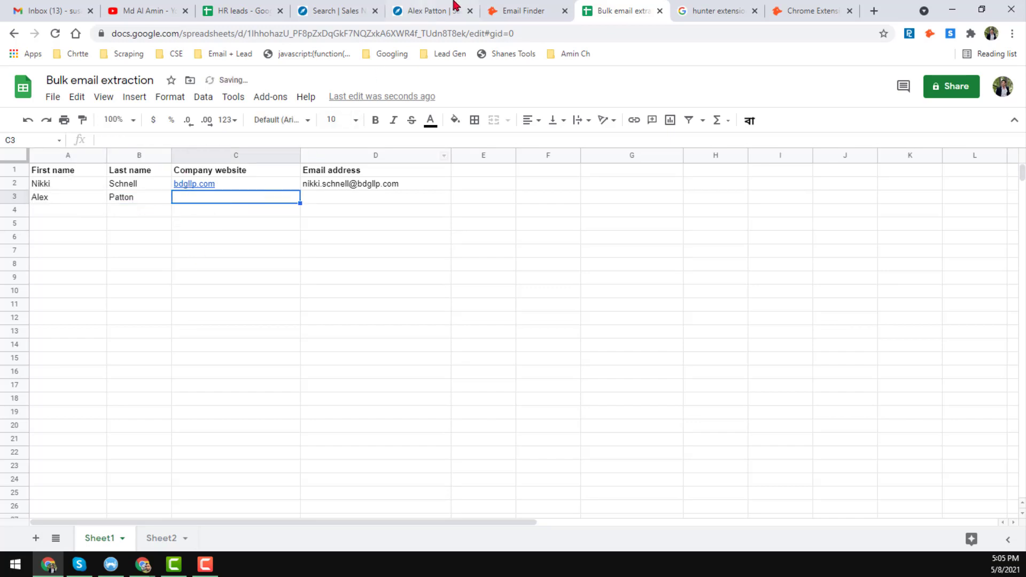
click(513, 9)
click(441, 13)
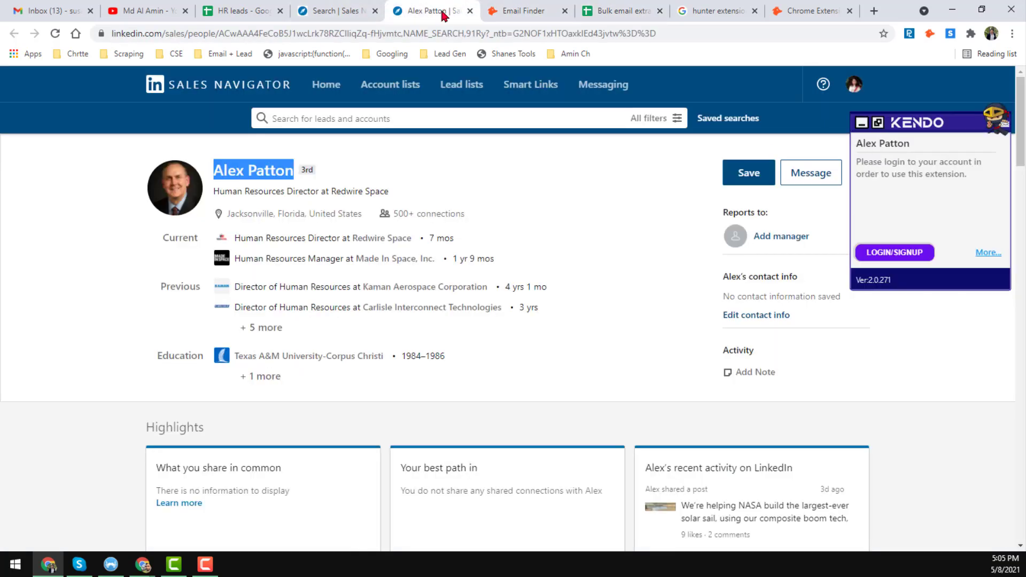
ctrl+click(380, 239)
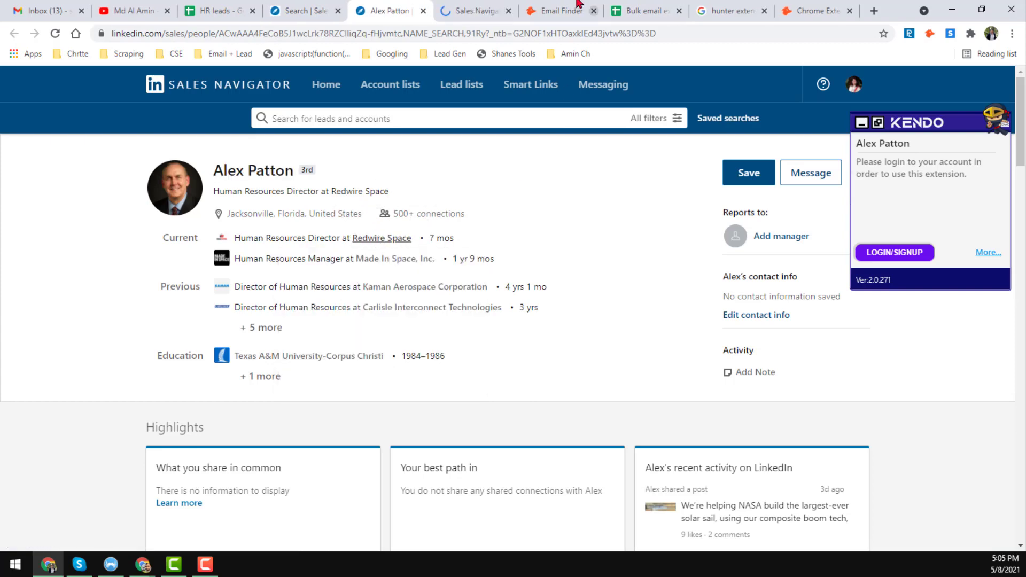
click(477, 10)
right_click(144, 303)
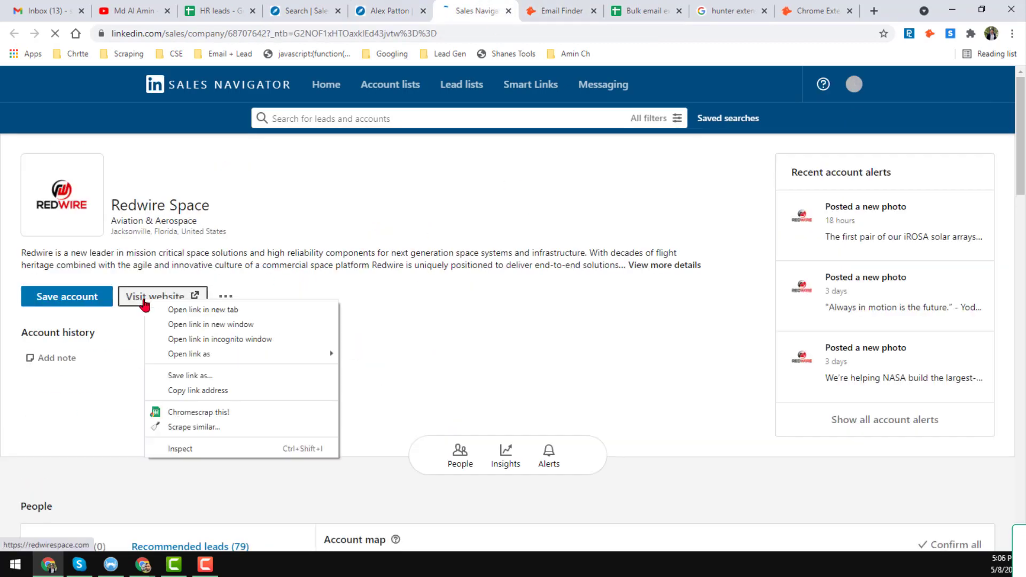
click(208, 391)
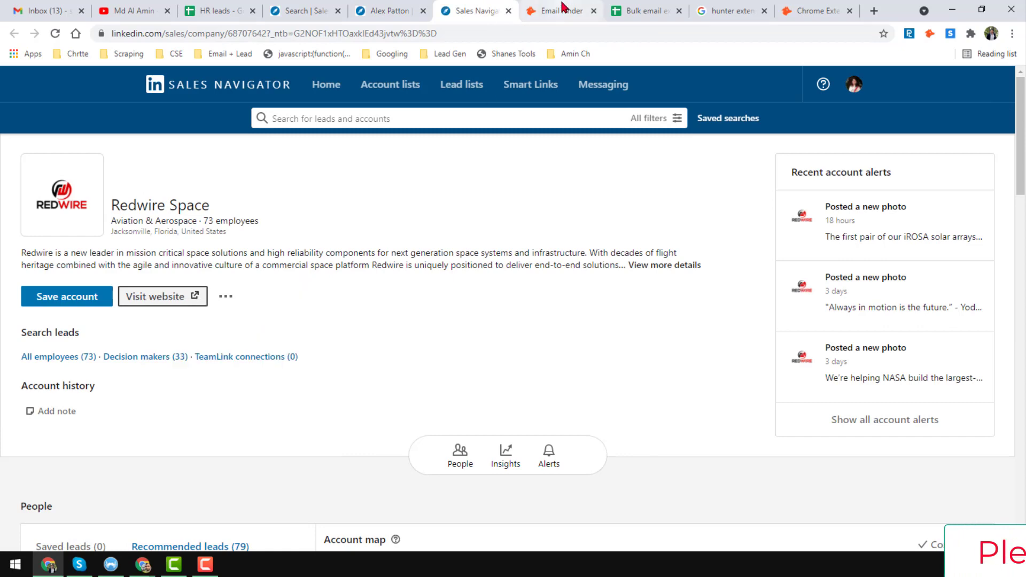
click(562, 11)
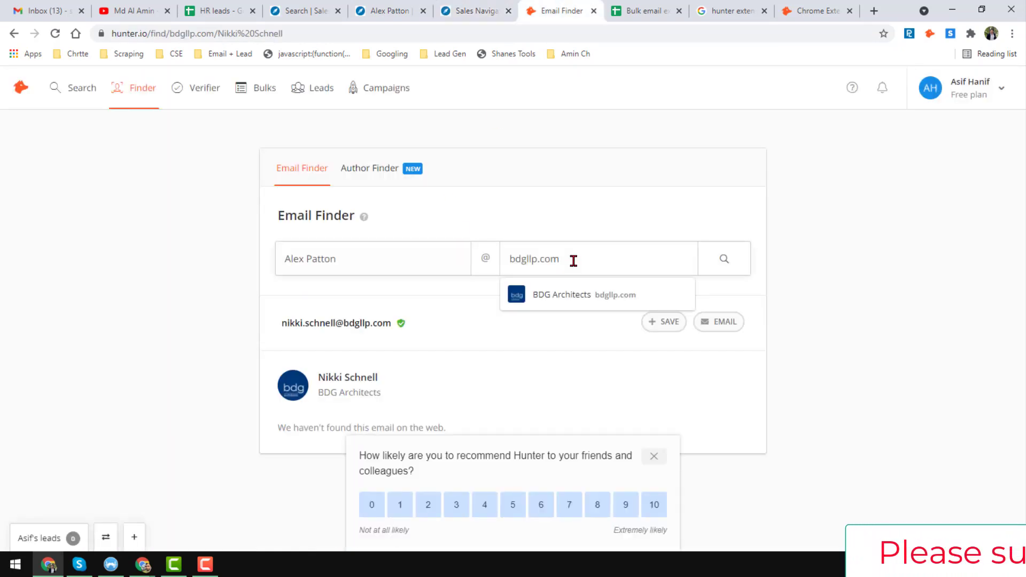
key(ctrl+a)
key(ctrl+v)
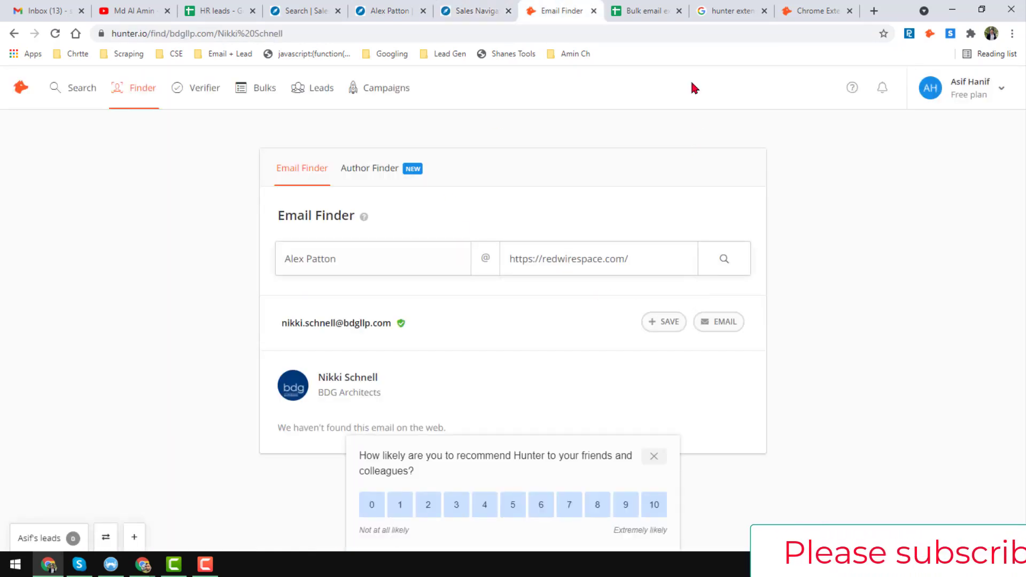
click(649, 10)
click(319, 197)
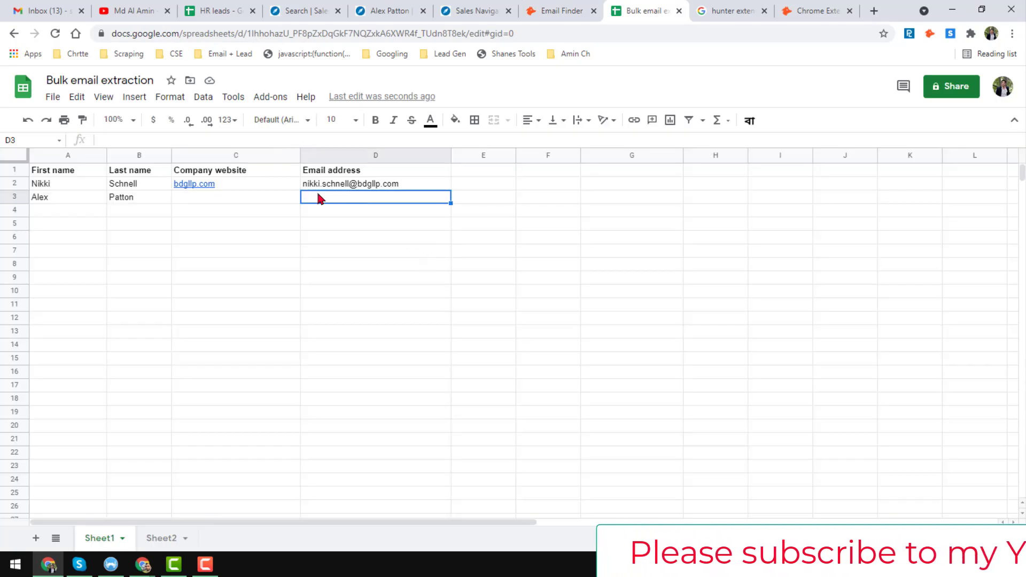
click(233, 196)
key(ctrl+v)
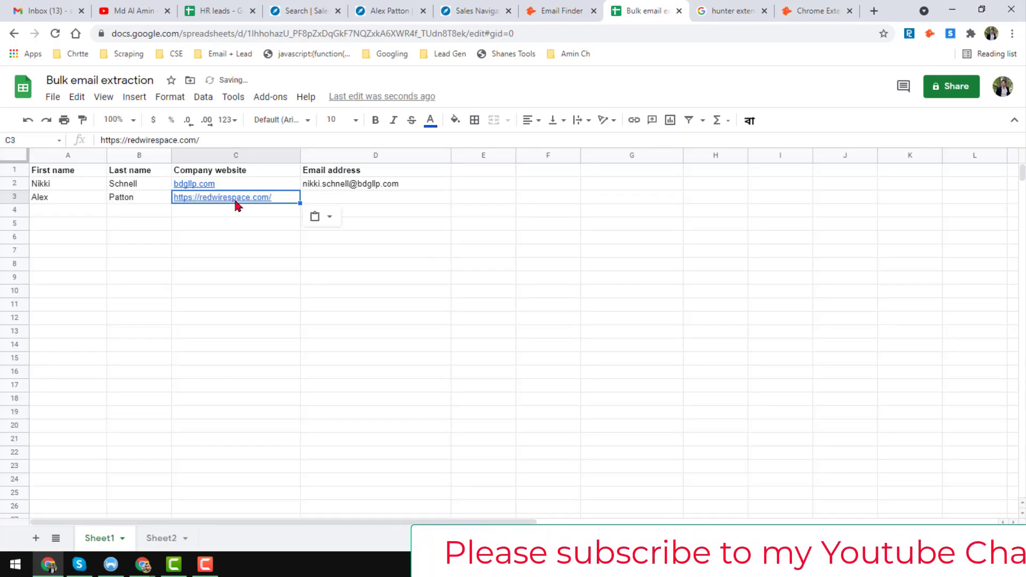
Step: Look up the second lead's email address with Hunter's Email Finder and copy it into the Email address cell D3 of the sheet
click(337, 196)
click(556, 10)
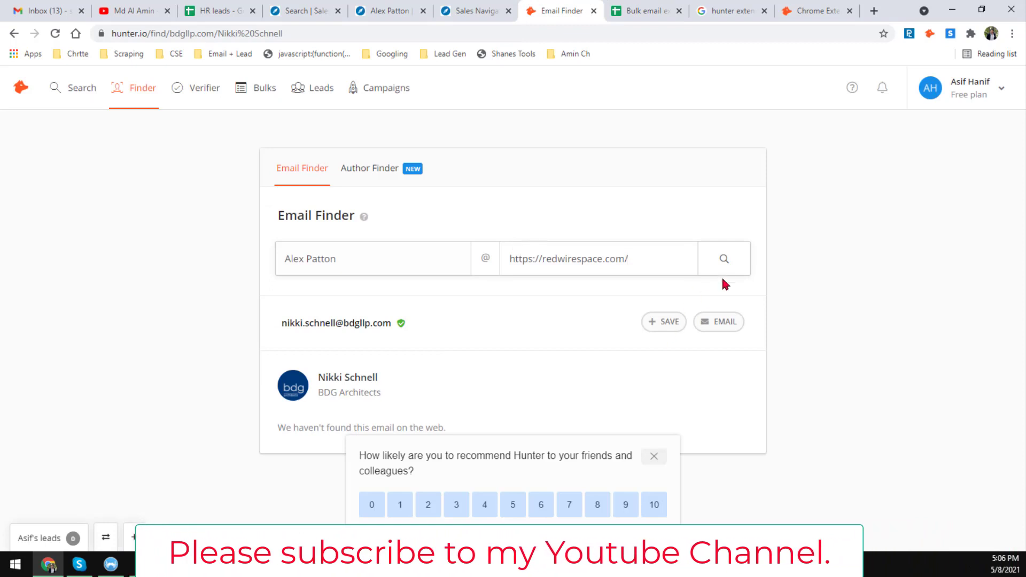
click(727, 262)
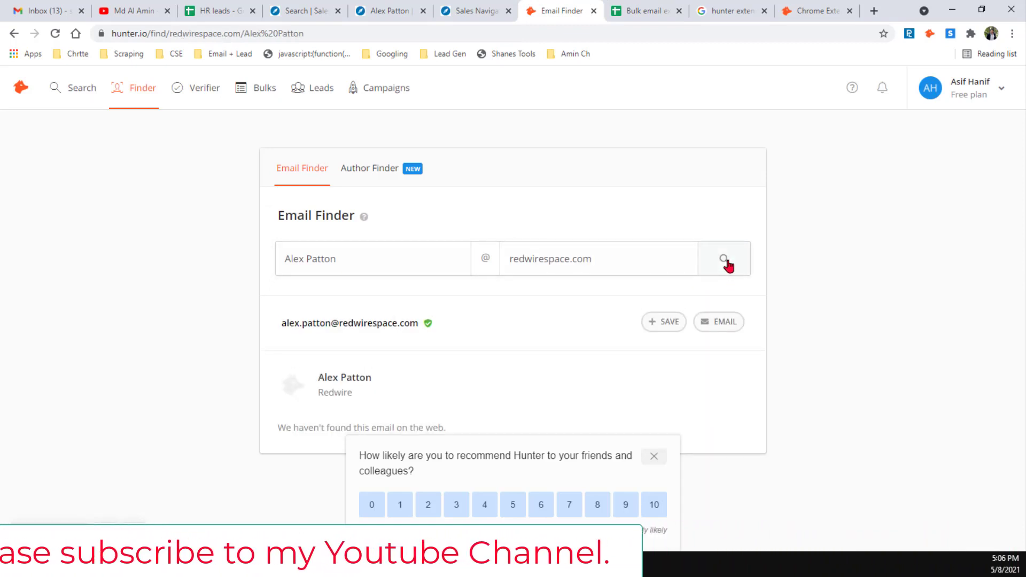
mouse_move(290, 330)
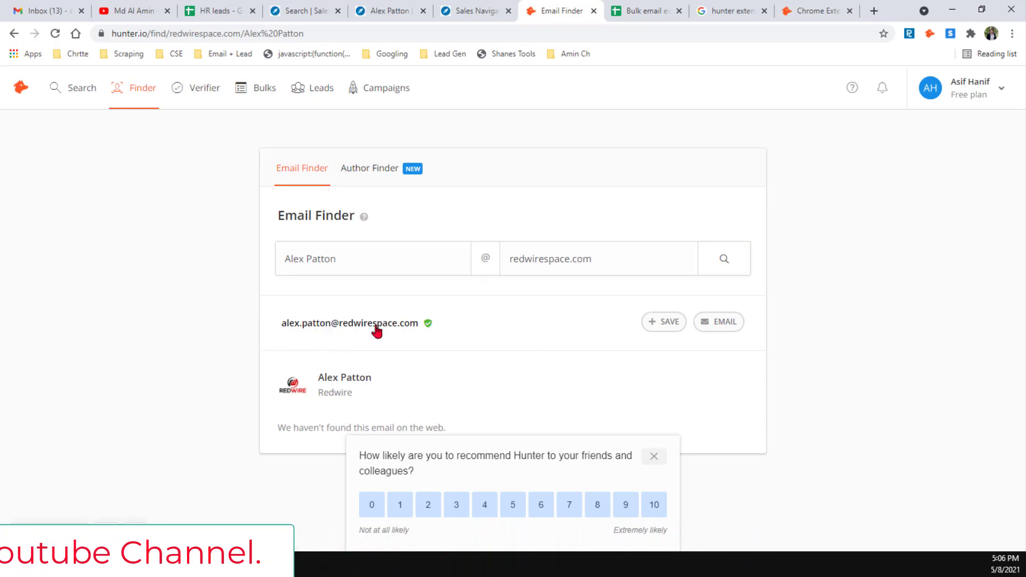
click(345, 324)
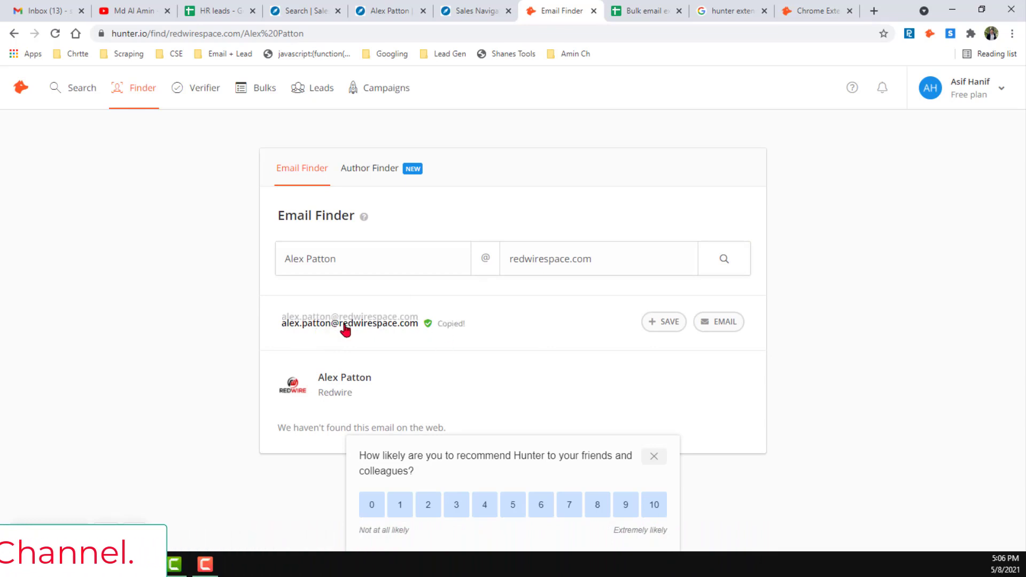
click(647, 10)
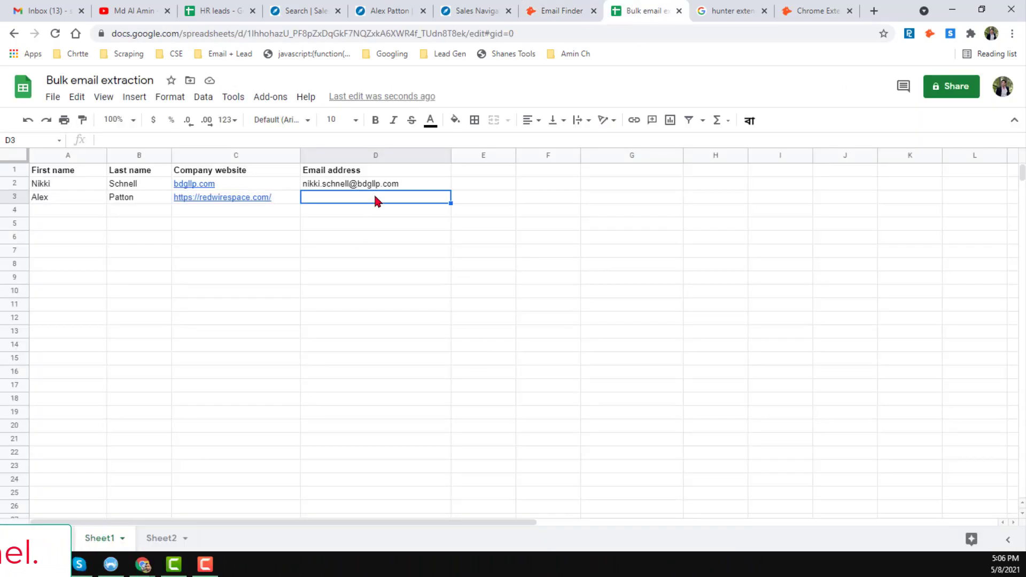
key(ctrl+v)
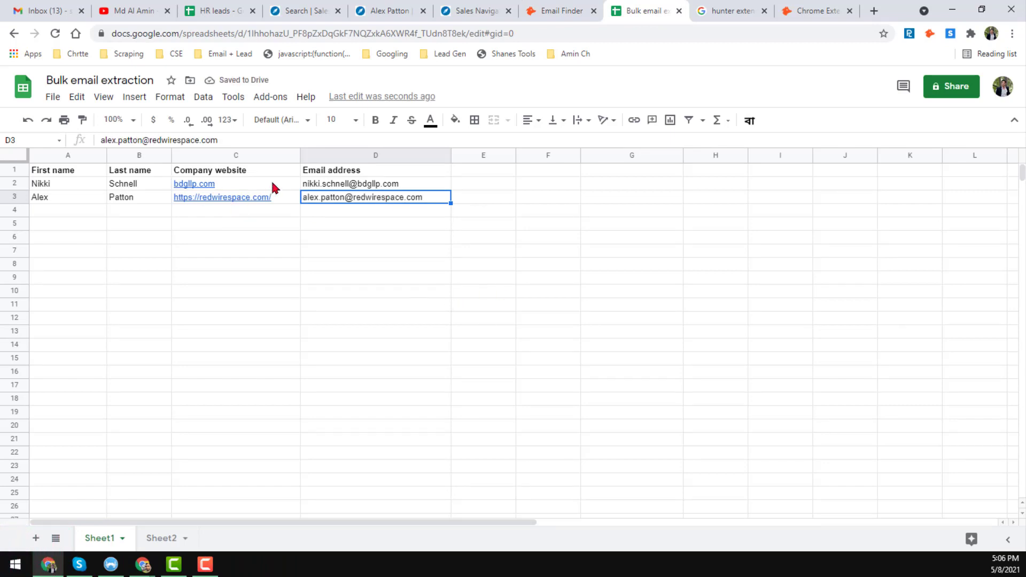
mouse_move(177, 183)
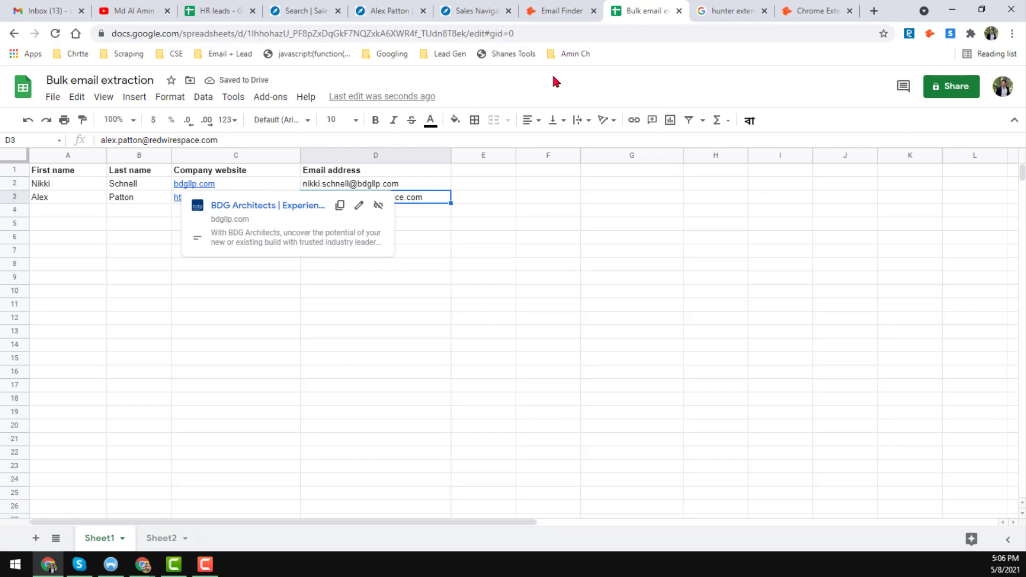
click(571, 11)
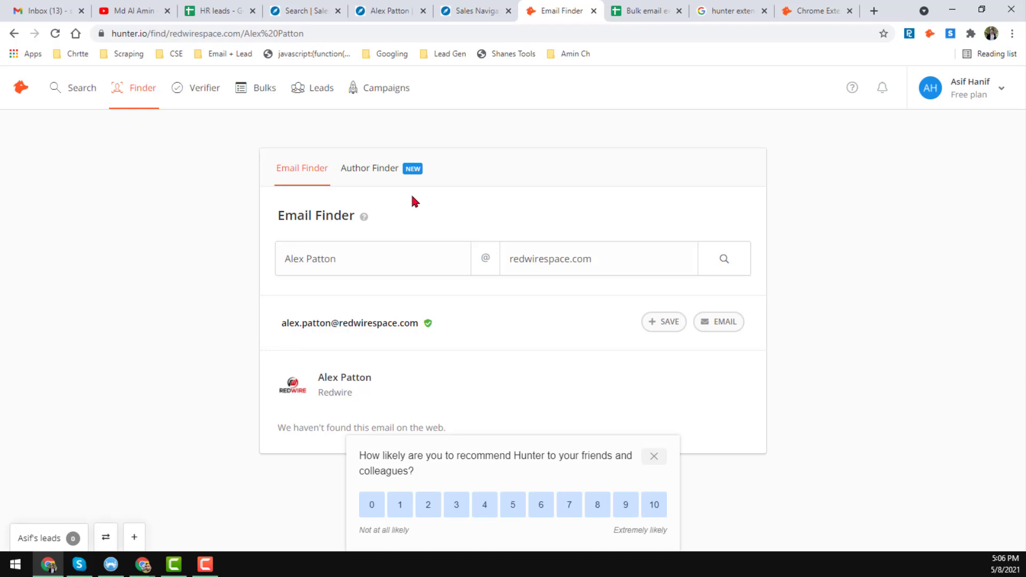
click(472, 11)
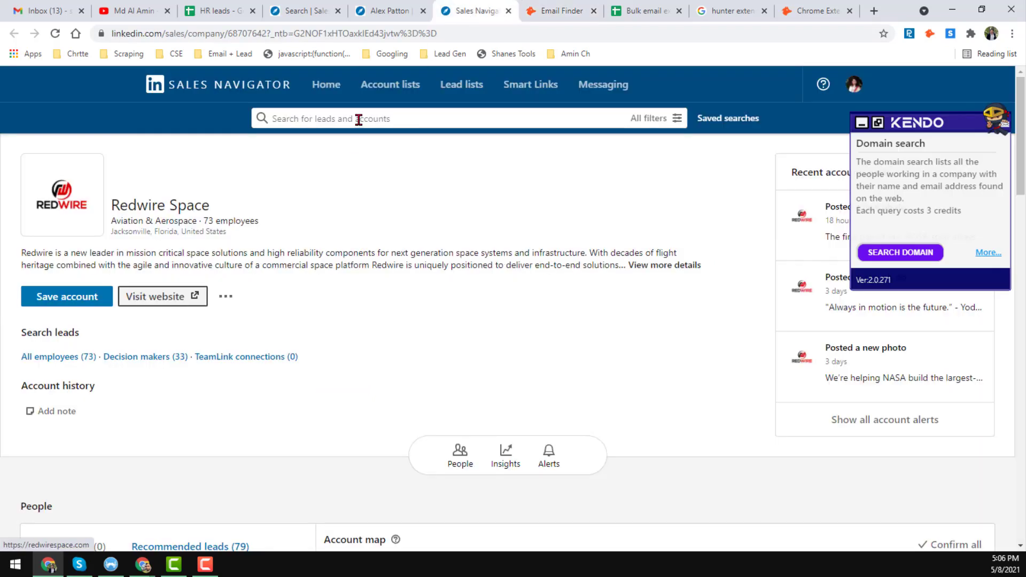
click(389, 11)
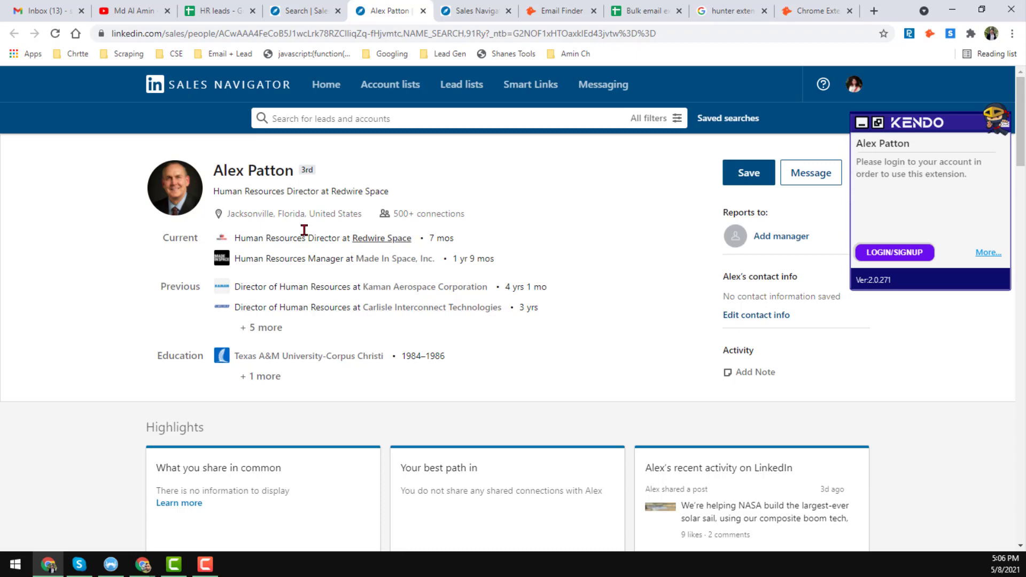
click(556, 11)
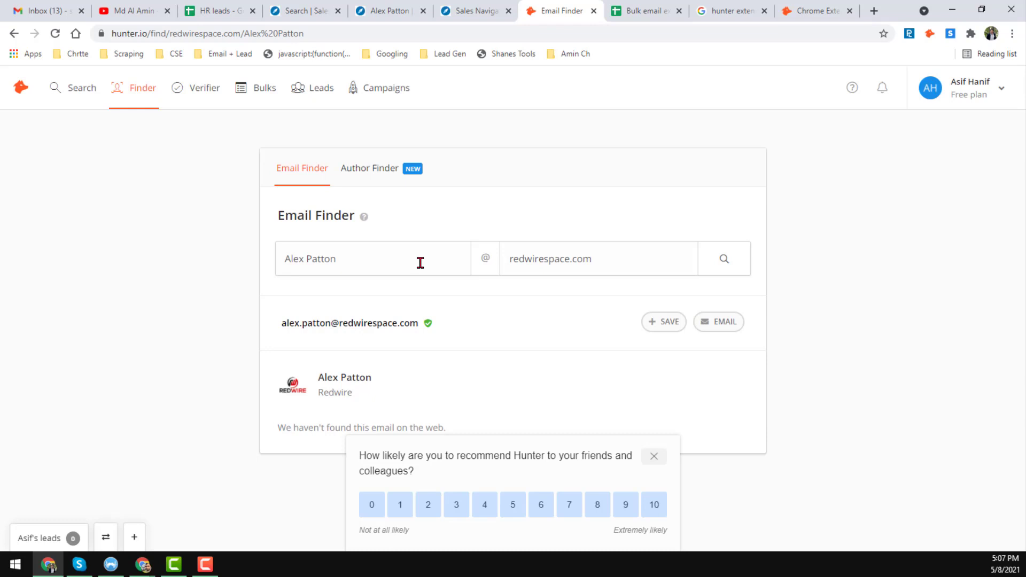
click(132, 11)
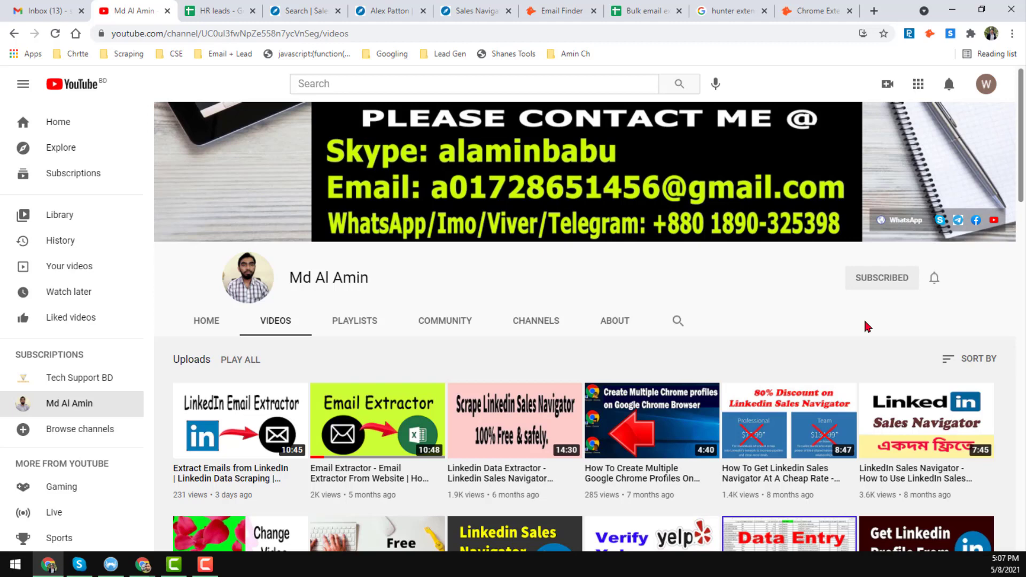
click(558, 12)
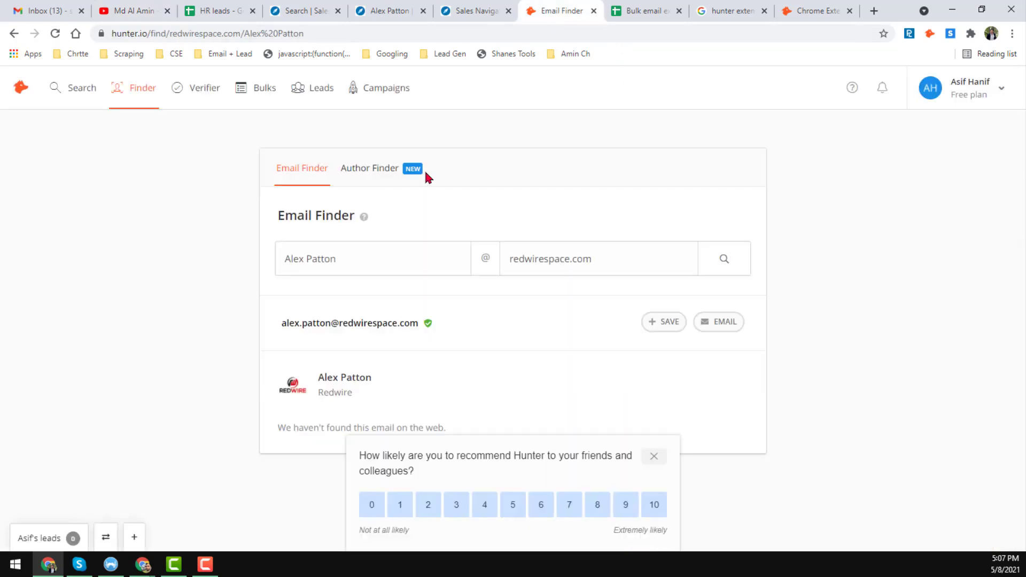